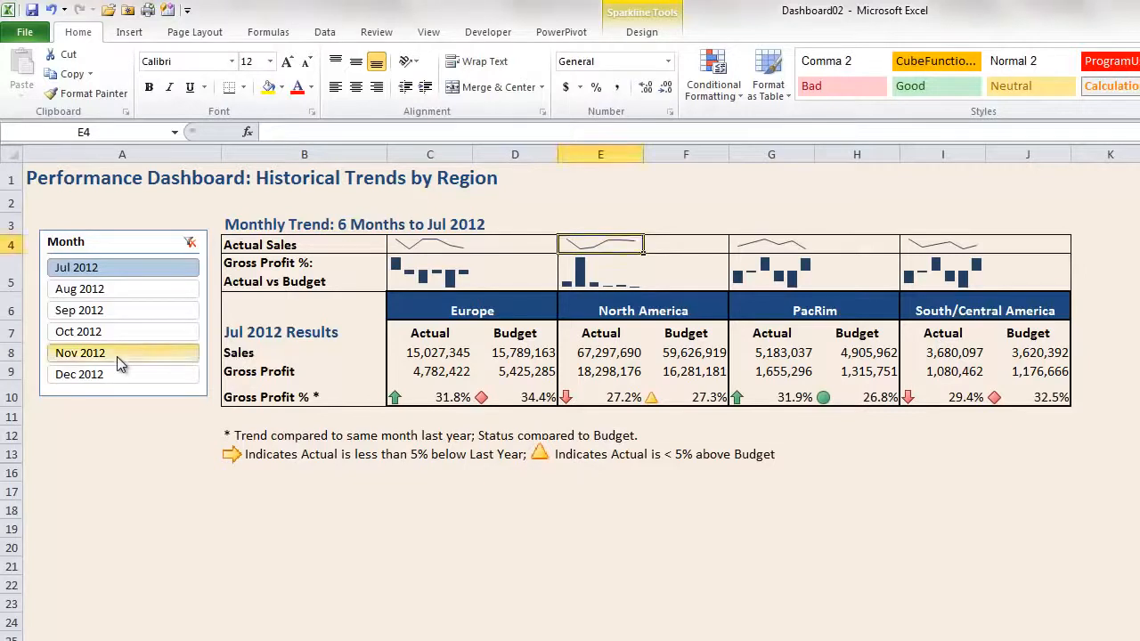
Filter the Month slicer to Nov 2012 and inspect the Europe Actual Sales and Gross Profit sparkline cells
click(116, 356)
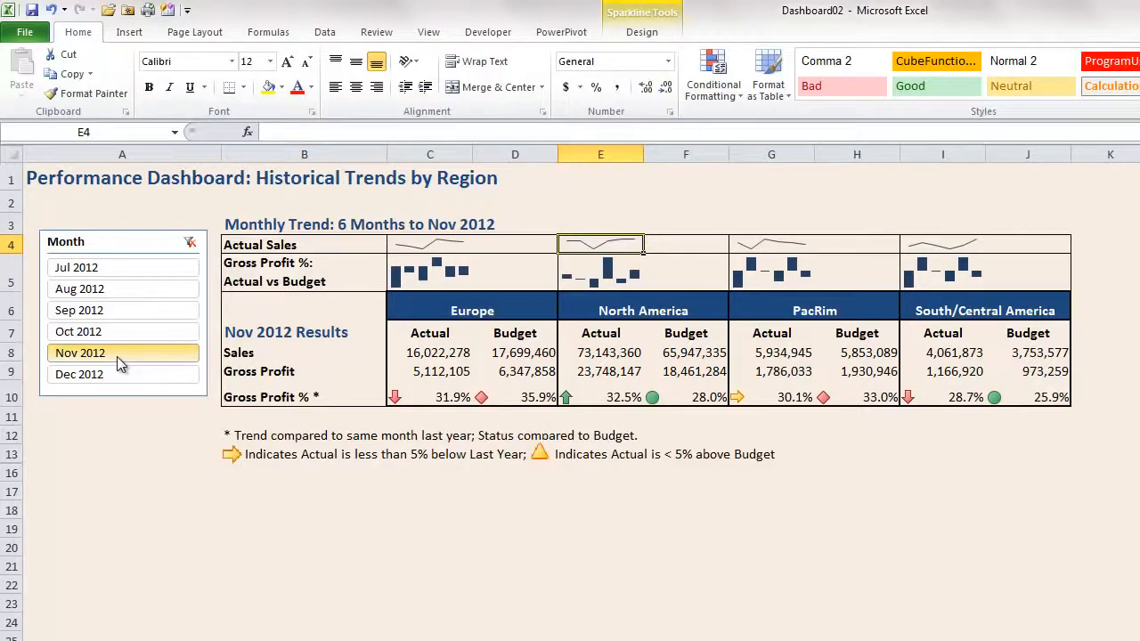
click(452, 246)
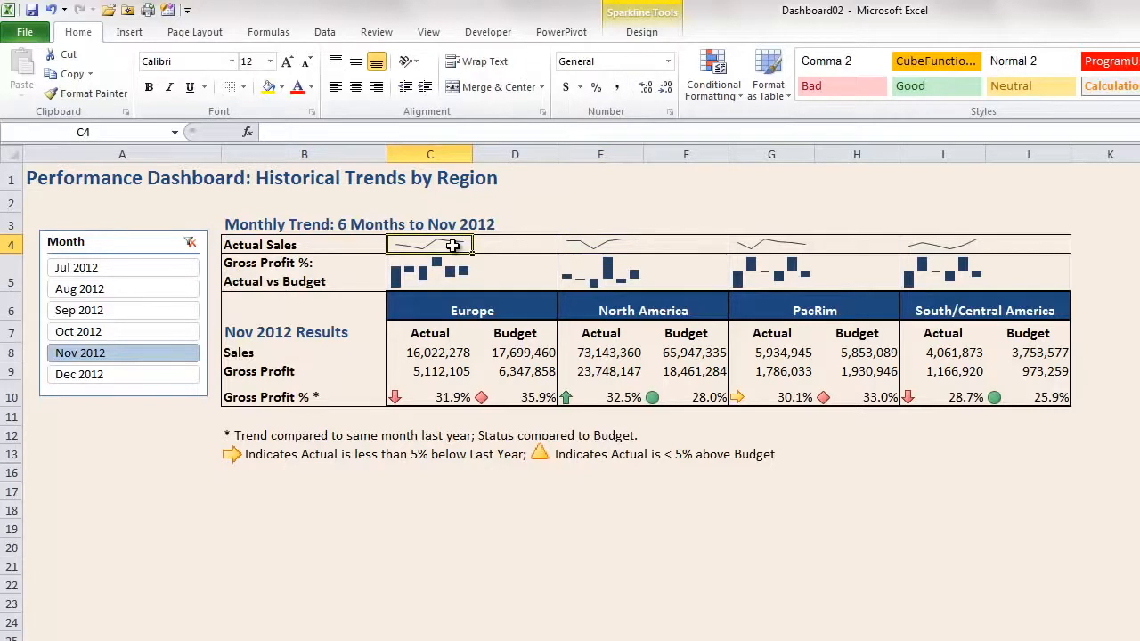
key(Down)
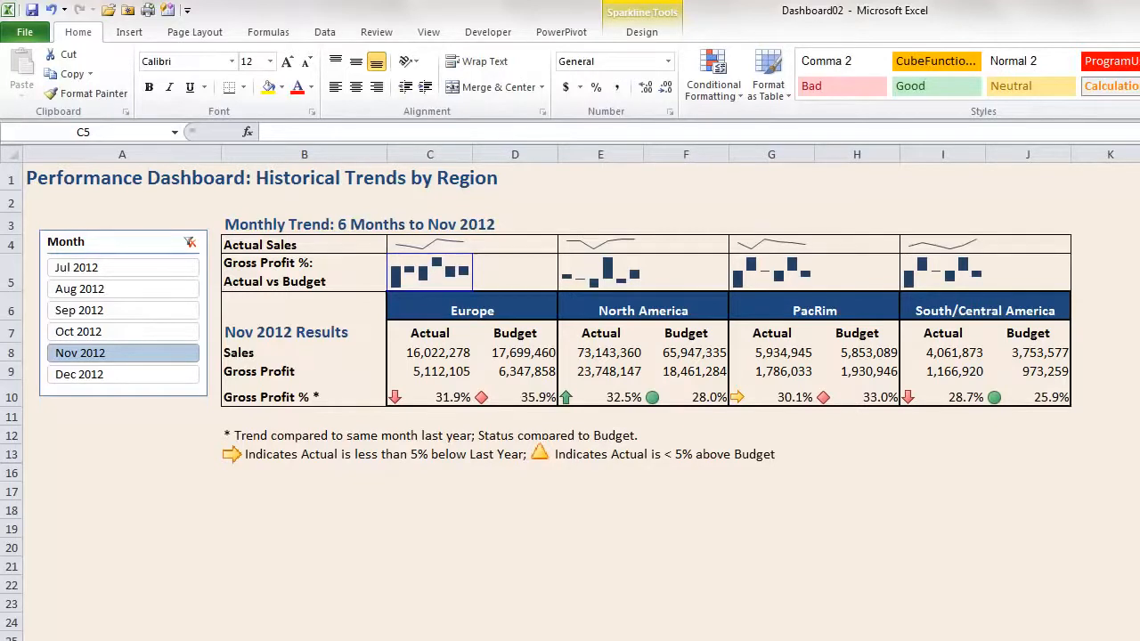
Open the PowerPivot window and view the CM_RevenuesBudget table's data
click(560, 32)
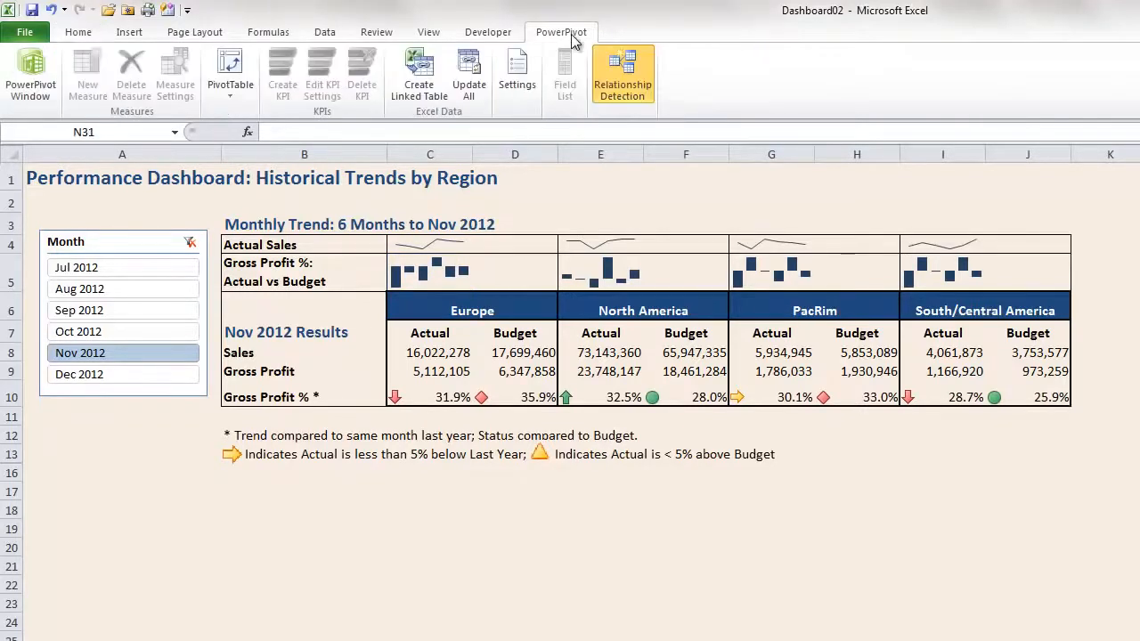
click(24, 96)
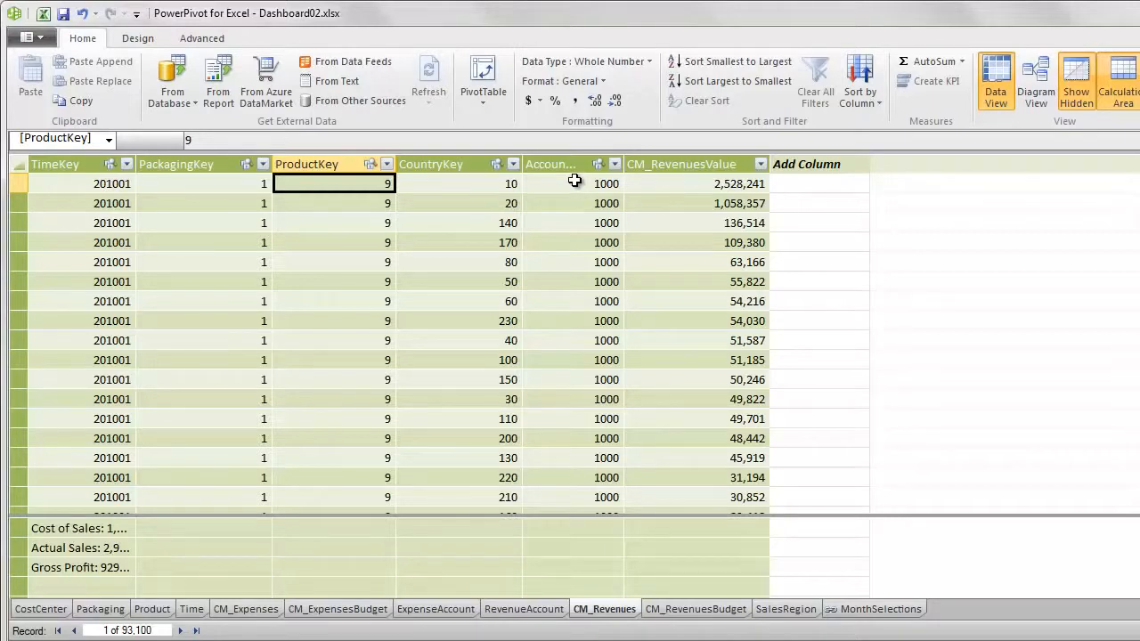
click(683, 609)
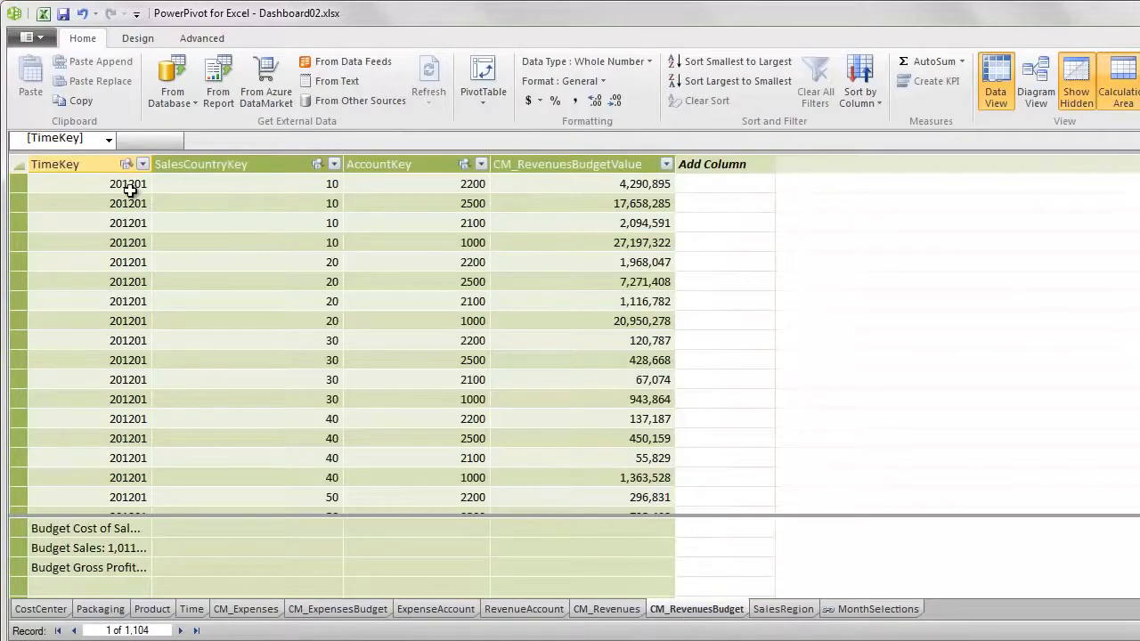
click(403, 184)
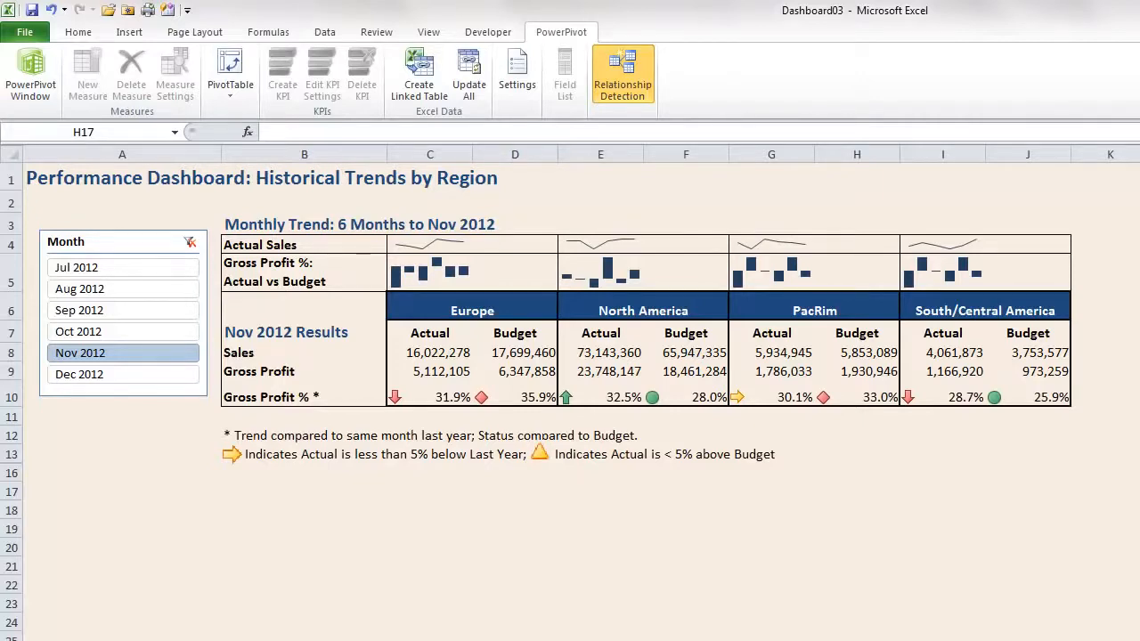
On the next sheet, convert the actual results PivotTable to formulas, including its report filters
key(ctrl+Page_Down)
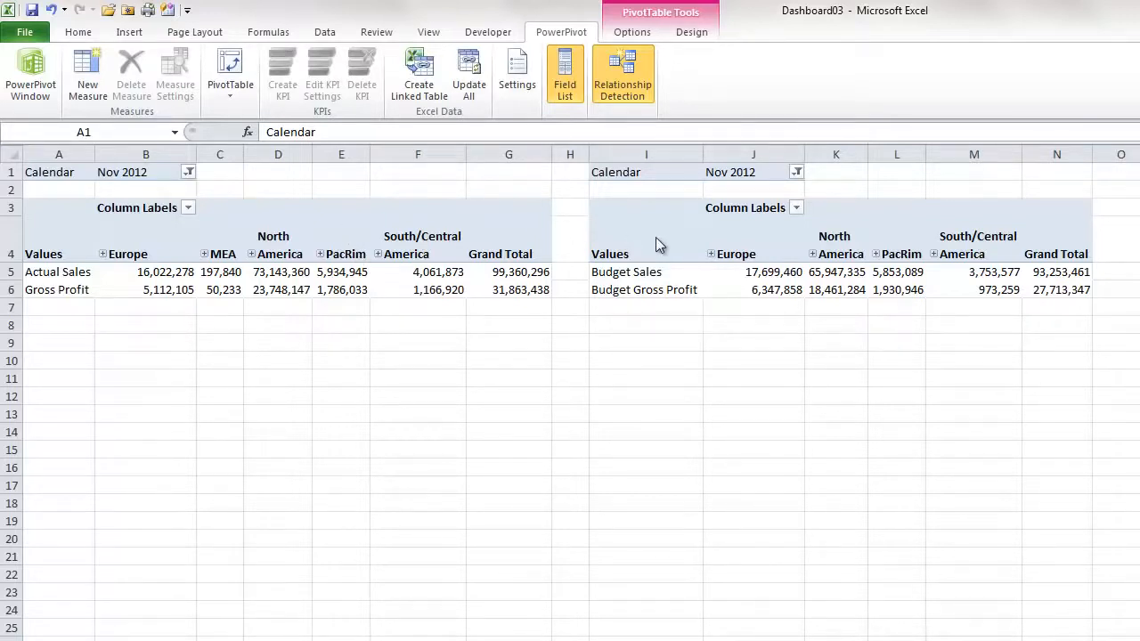
click(632, 32)
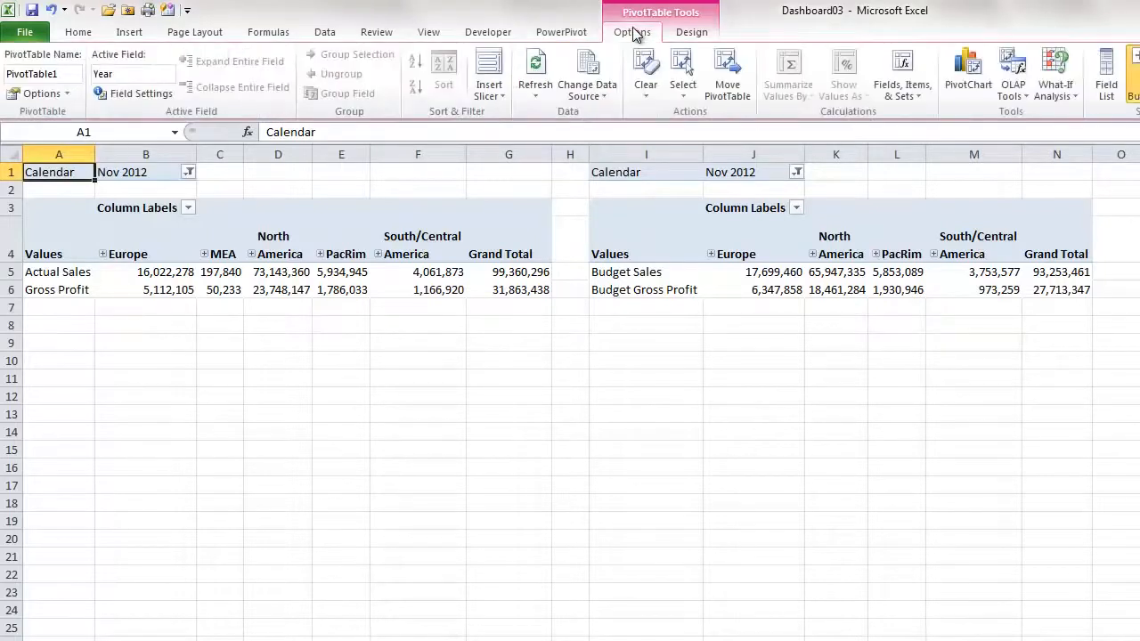
click(1026, 100)
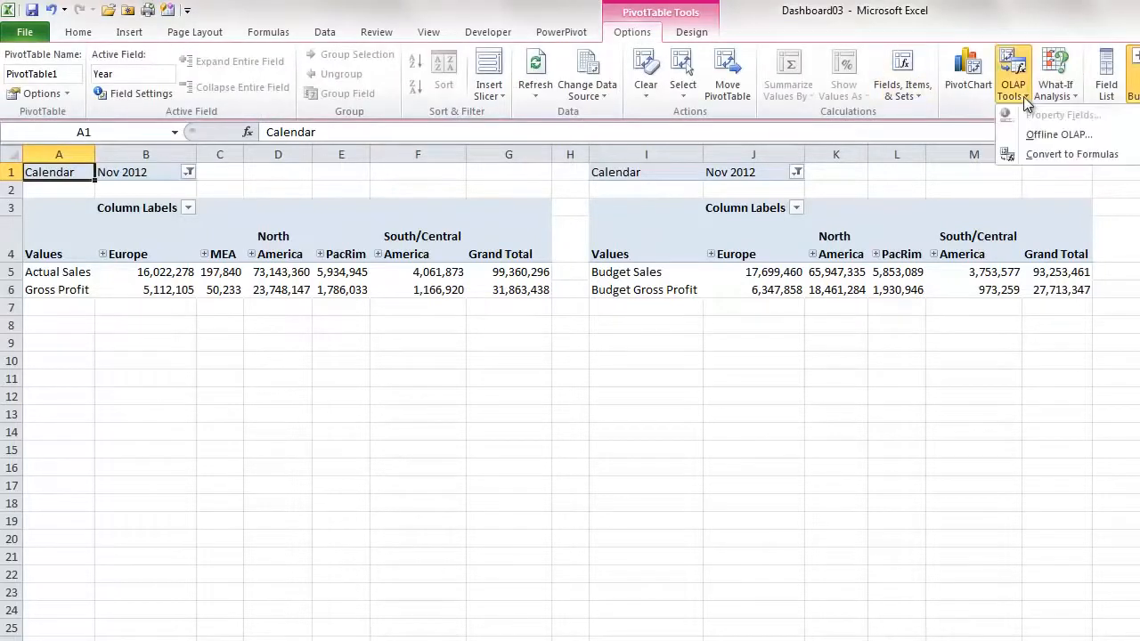
click(1046, 157)
click(432, 404)
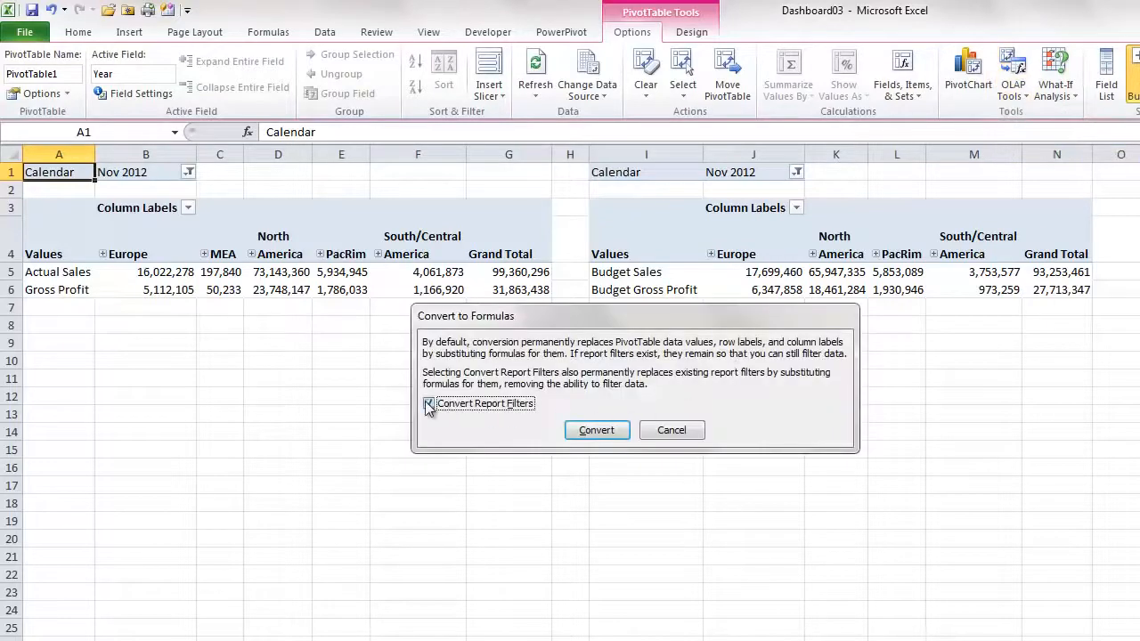
click(596, 431)
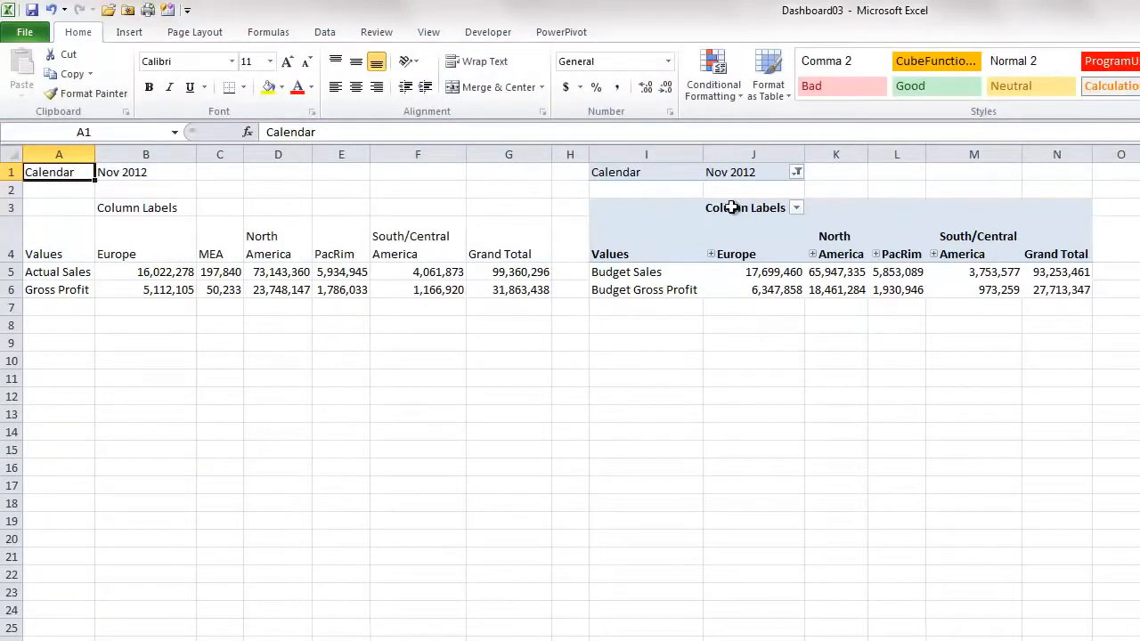
Convert the budget PivotTable to formulas as well, including its report filters
click(732, 172)
click(634, 33)
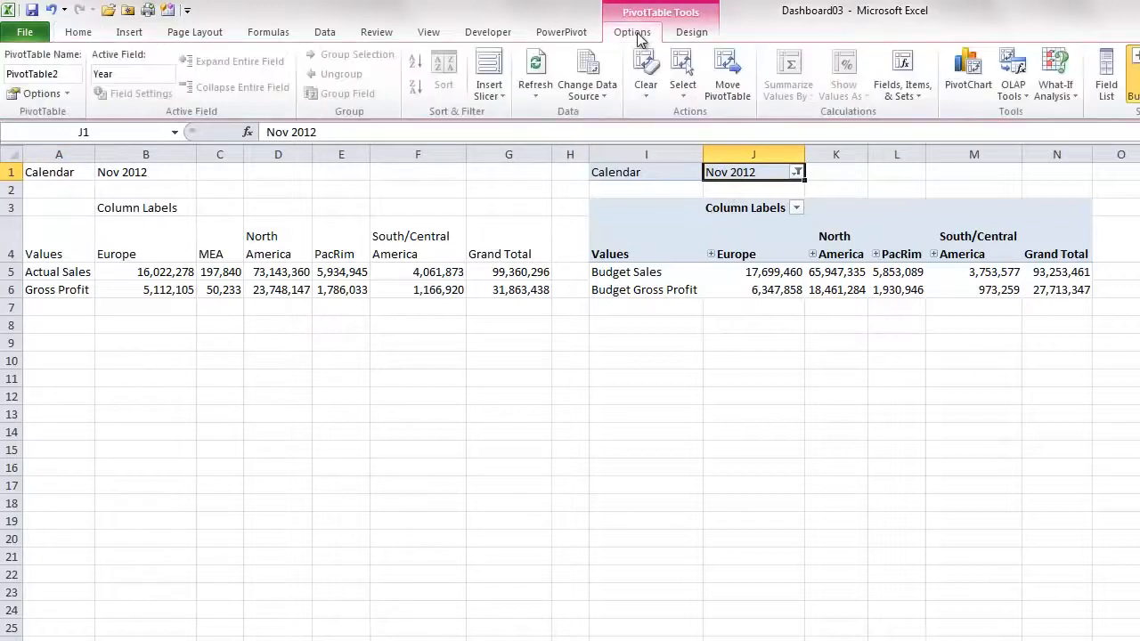
click(1015, 89)
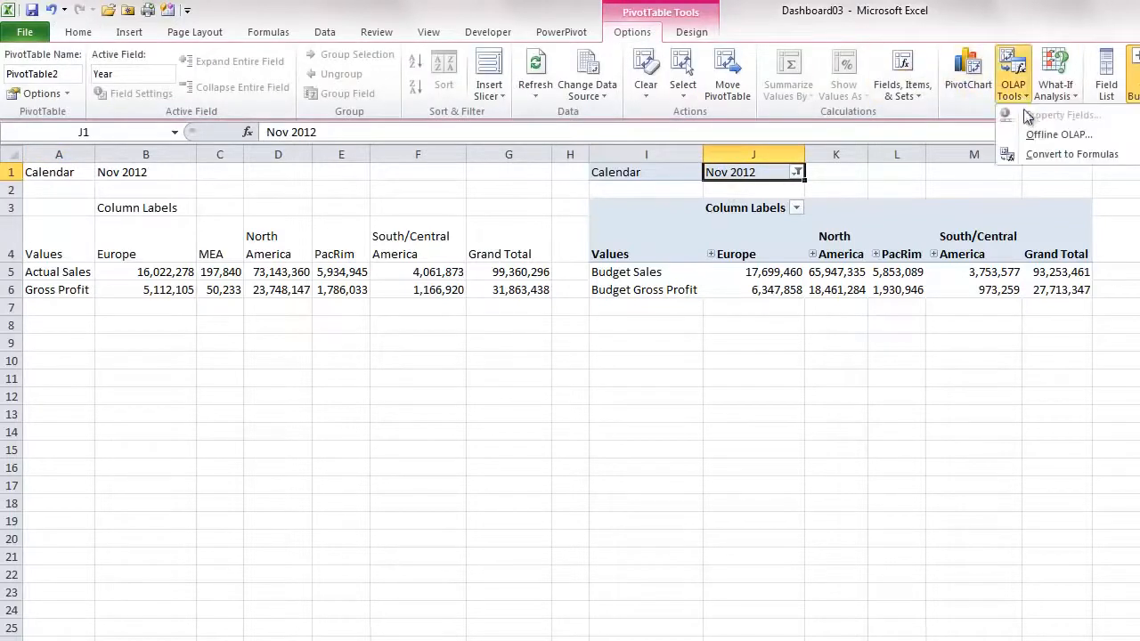
click(1034, 155)
click(429, 405)
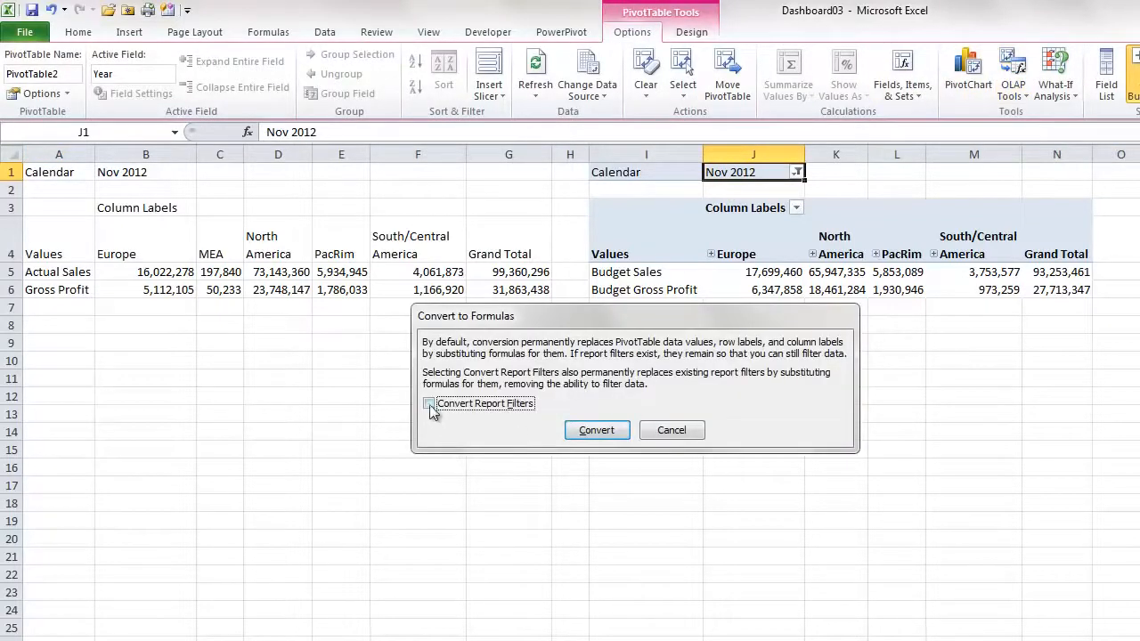
click(595, 430)
Clear the Column Labels heading and the Grand Total column from the actual results table
click(201, 208)
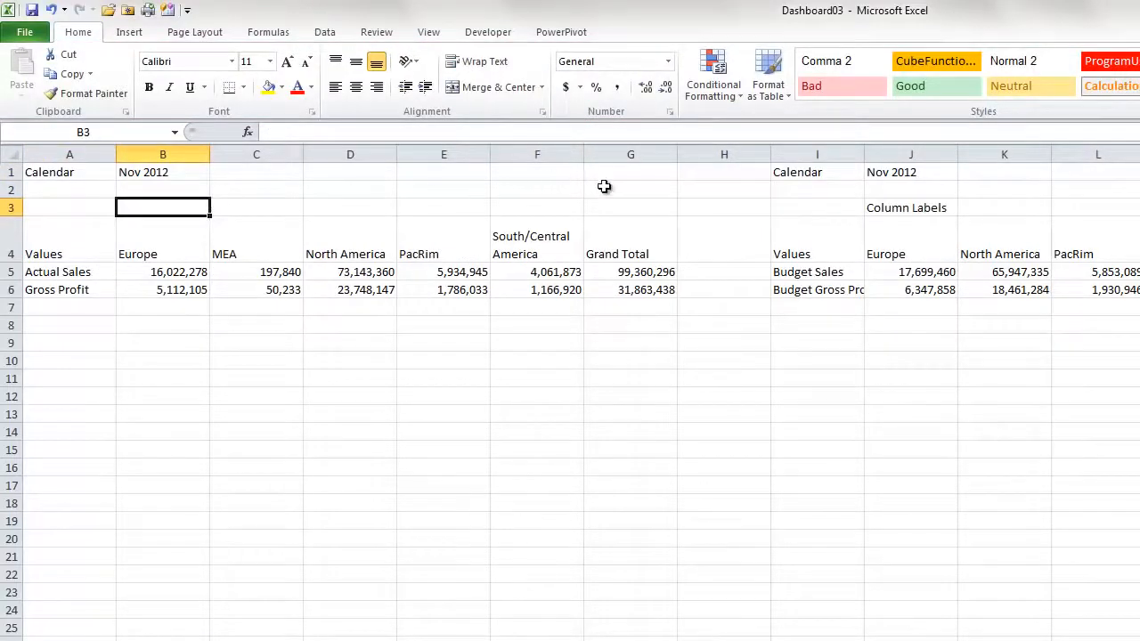
drag(606, 207, 603, 289)
key(Delete)
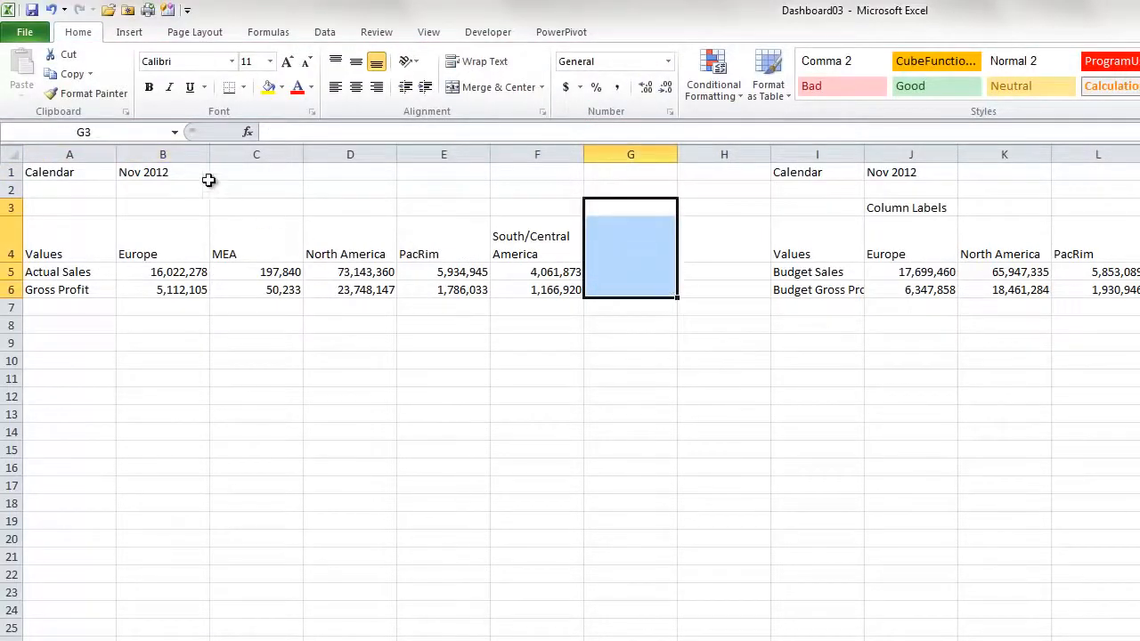
Insert a blank column before MEA, North America, PacRim and South/Central America in the actual results table
click(264, 154)
right_click(264, 154)
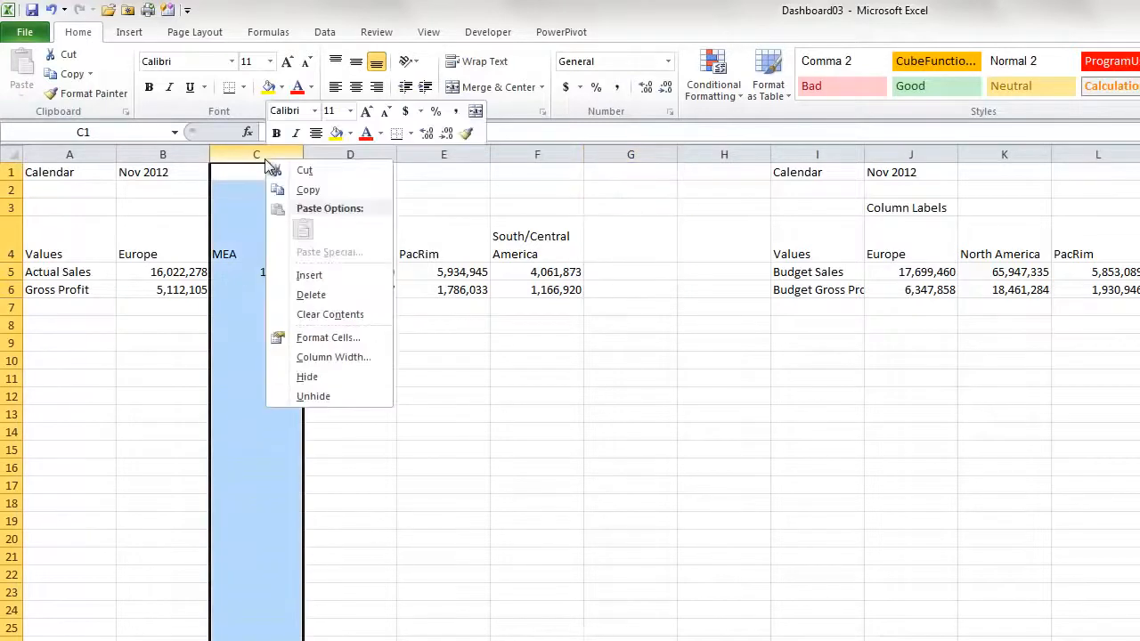
click(320, 272)
click(443, 154)
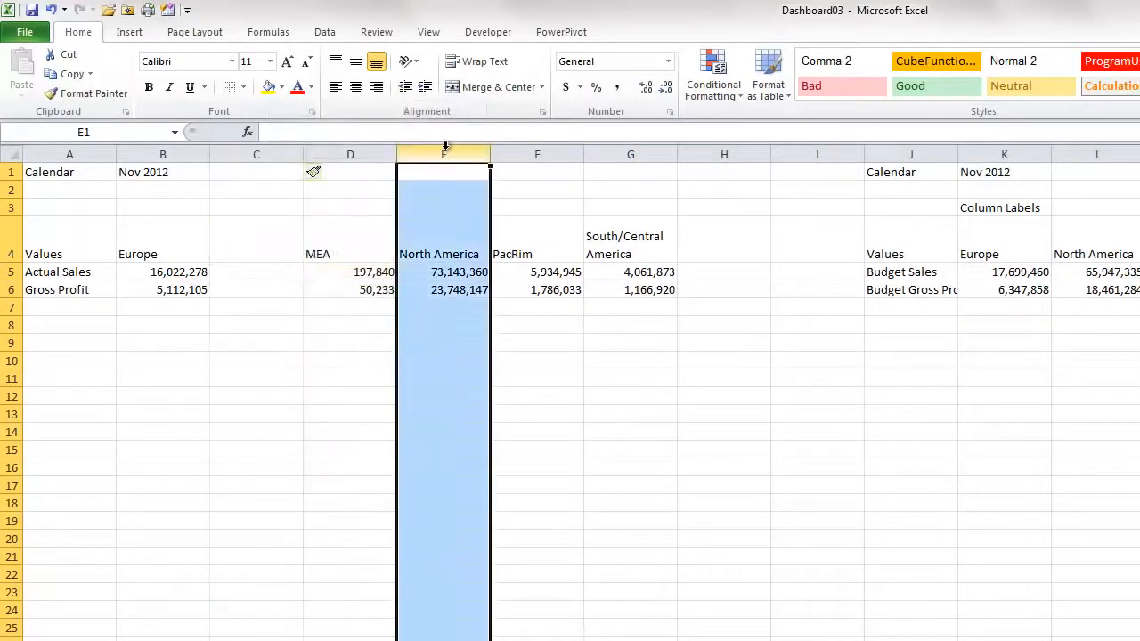
right_click(444, 156)
click(490, 267)
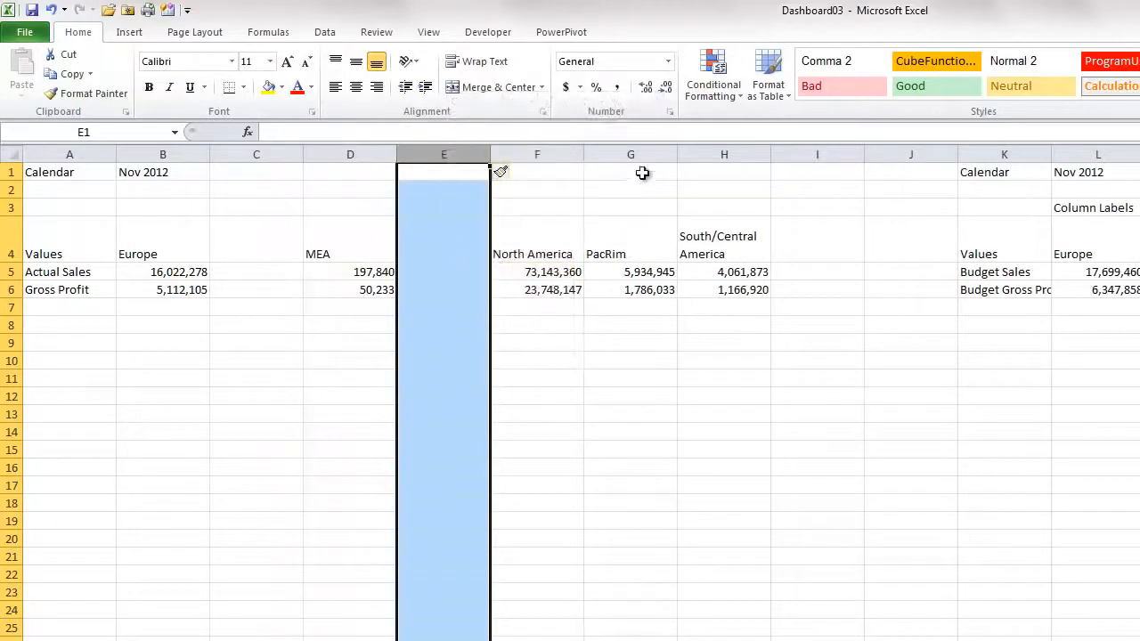
click(630, 154)
right_click(631, 156)
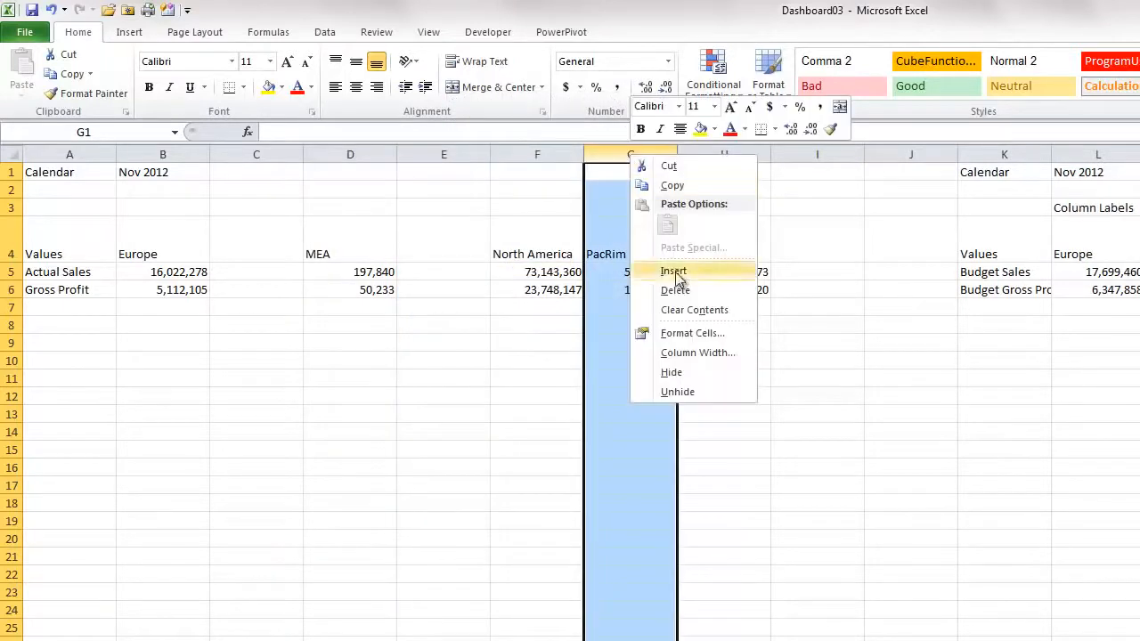
click(671, 271)
click(811, 155)
right_click(812, 156)
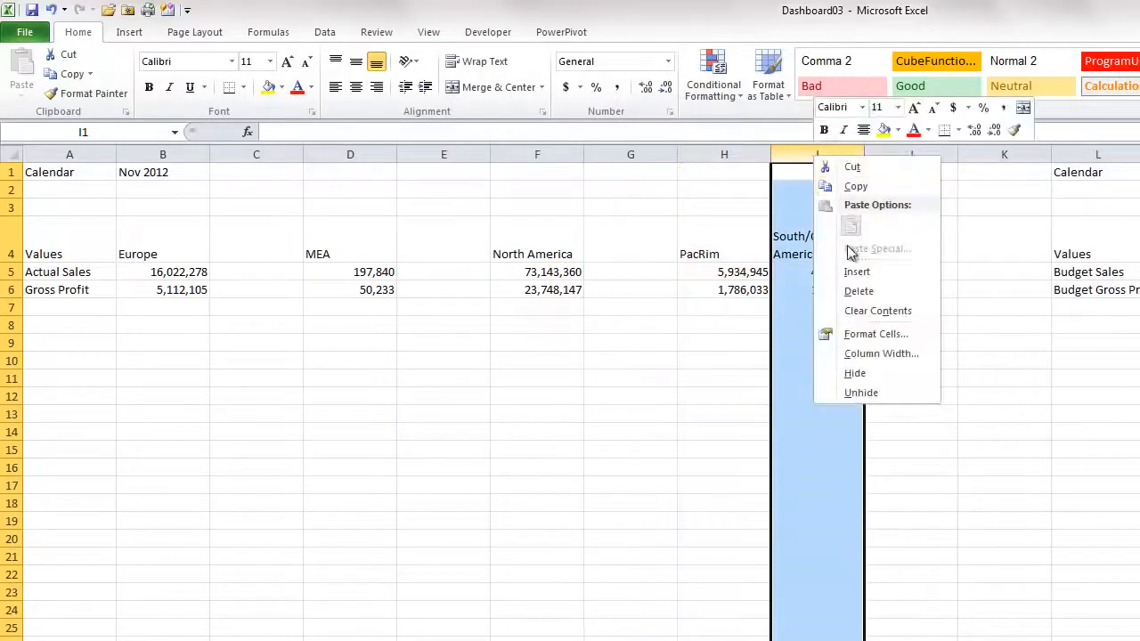
click(857, 272)
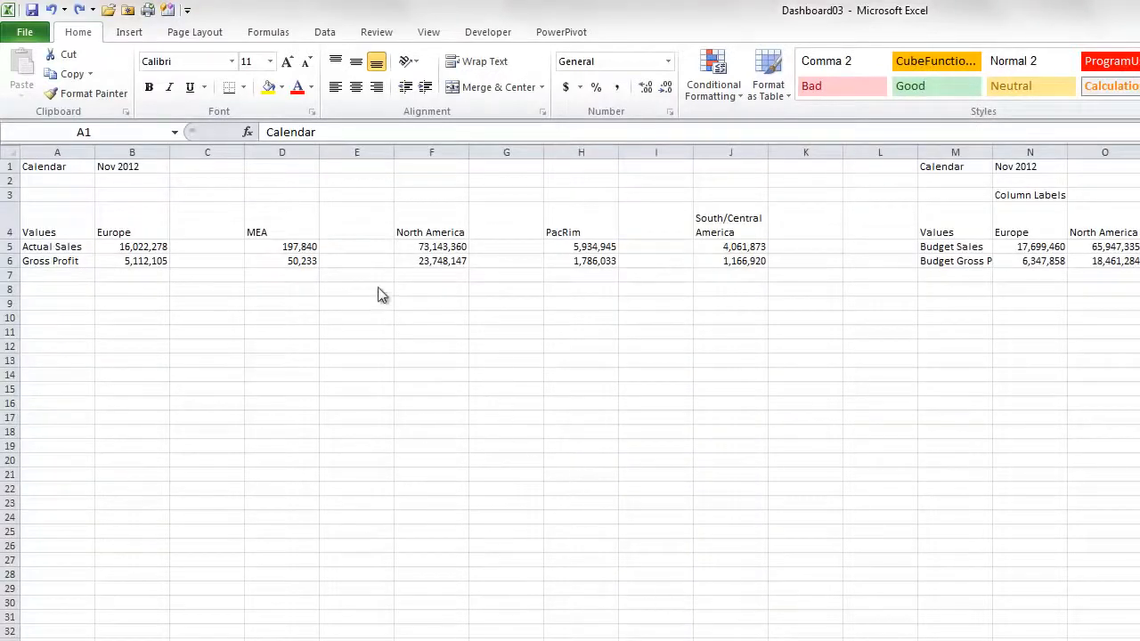
Delete the MEA column together with its blank neighbouring column
click(279, 151)
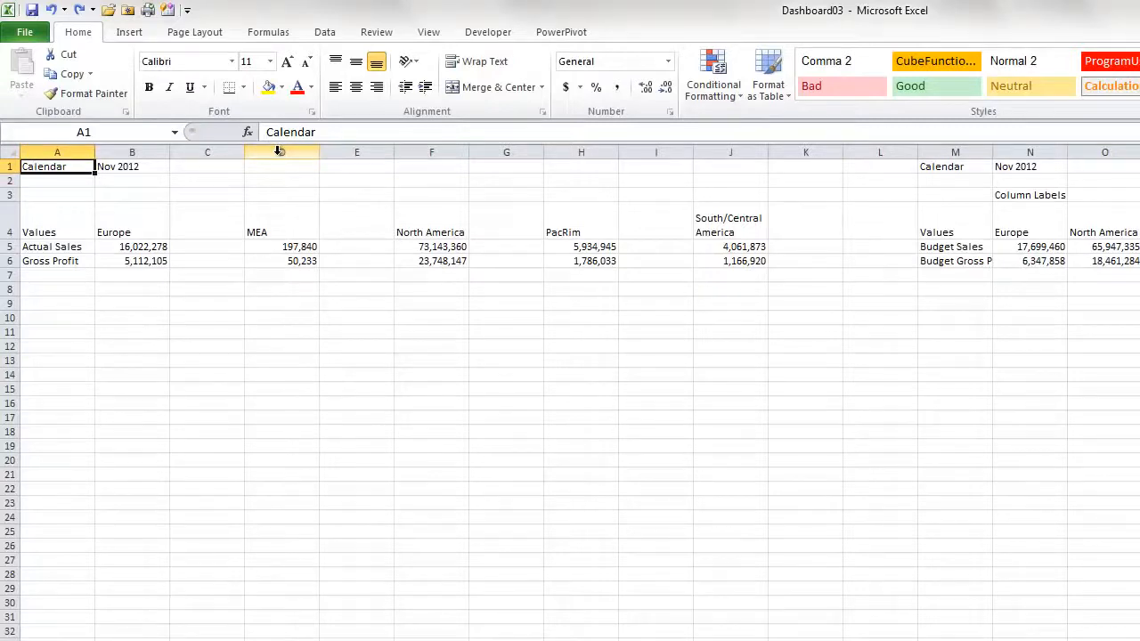
drag(278, 151, 356, 150)
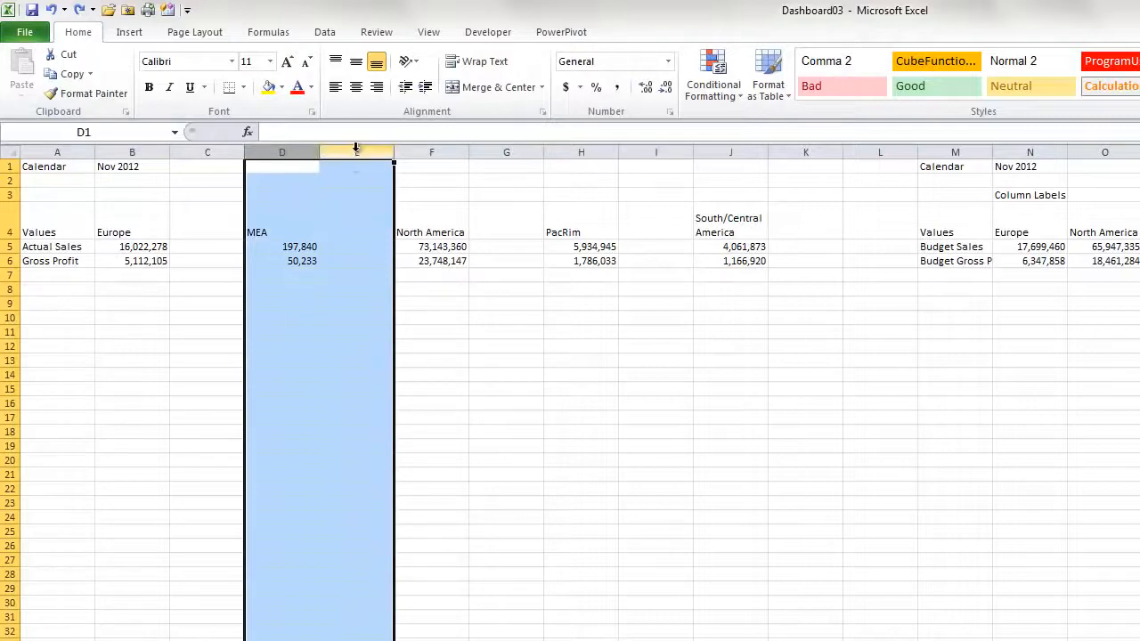
right_click(356, 150)
click(403, 288)
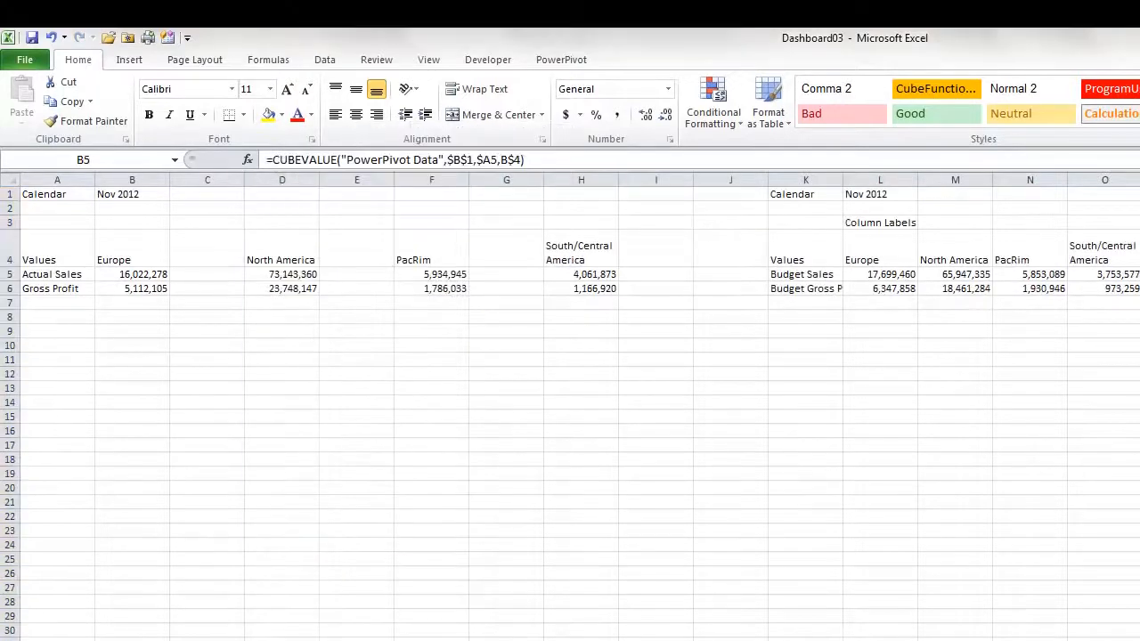
Copy the Europe budget sales and gross profit values into the blank column beside Europe's actuals
click(858, 273)
drag(858, 270, 858, 288)
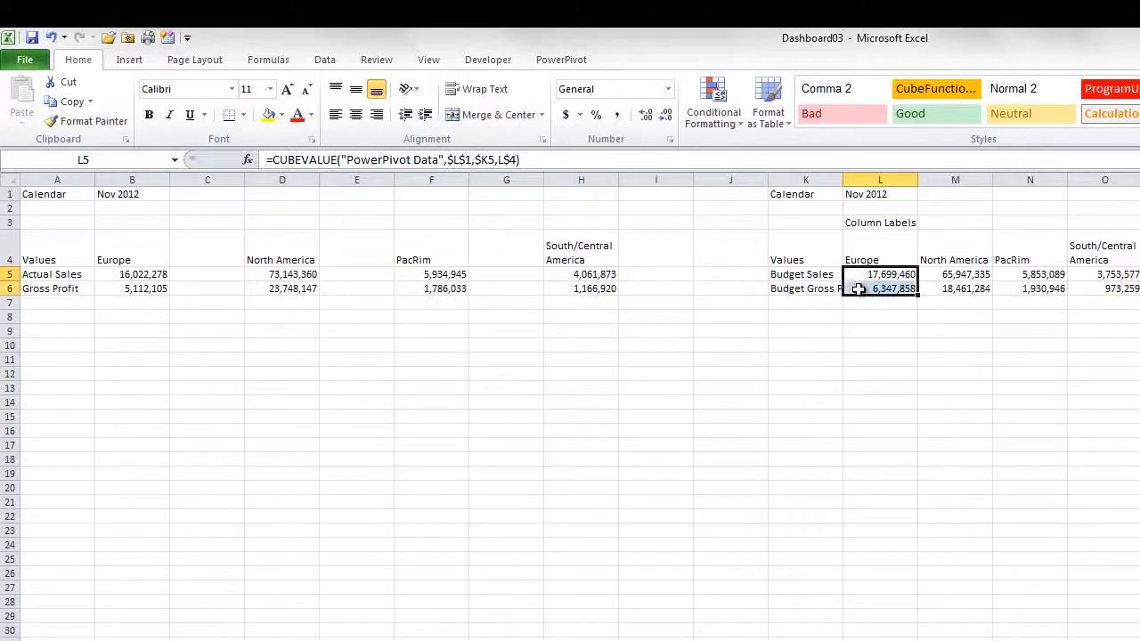
key(ctrl+c)
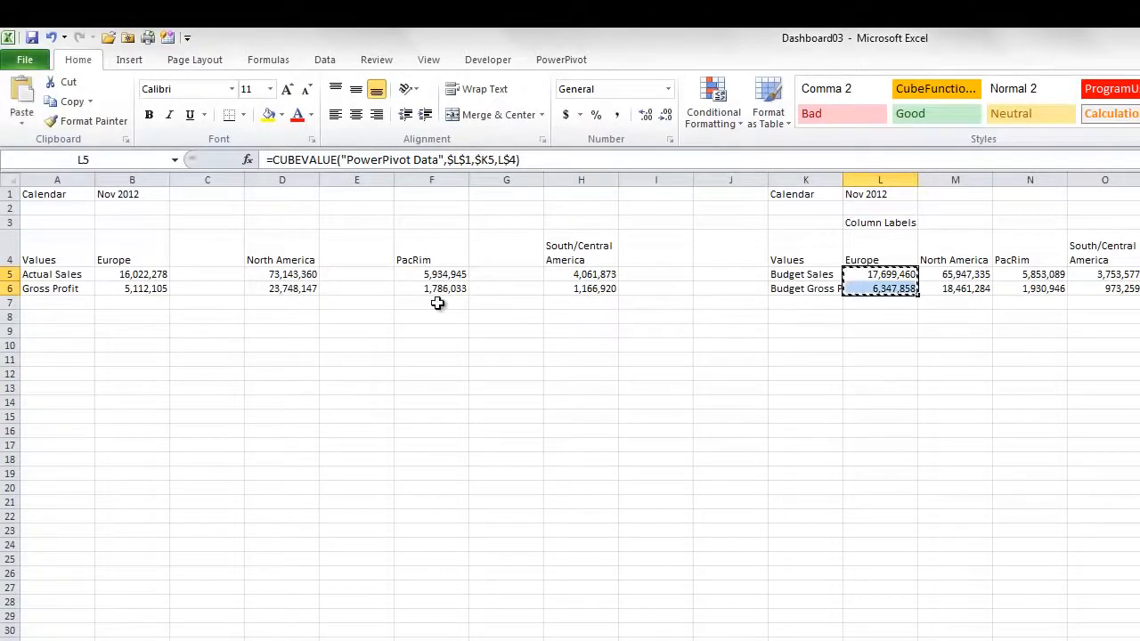
click(240, 276)
key(Return)
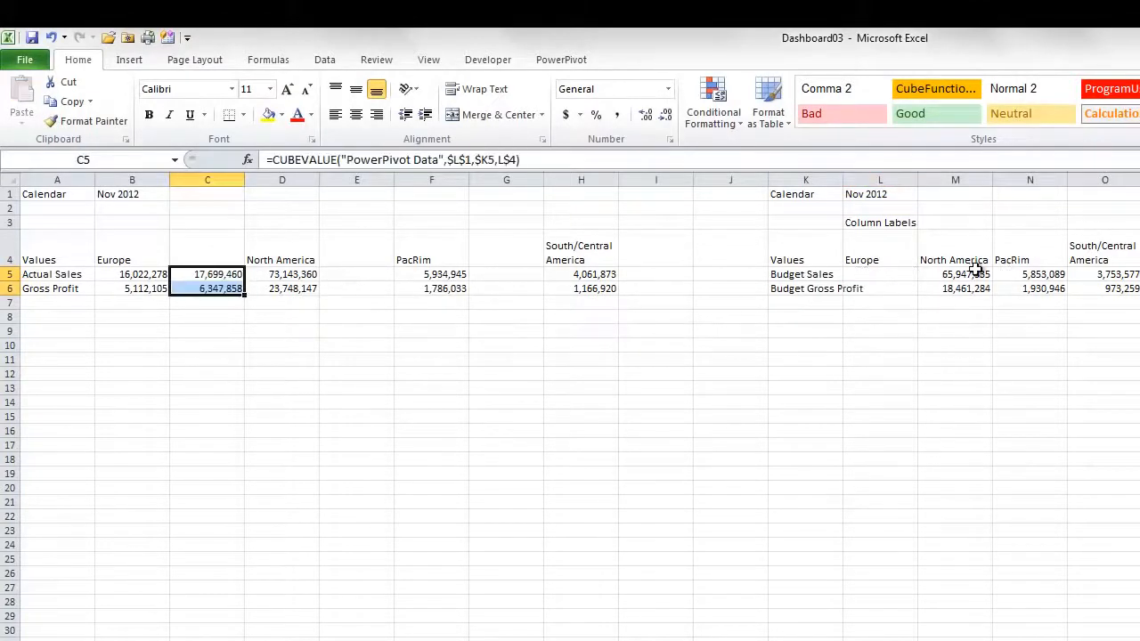
Move the North America, PacRim and South/Central America budget values into the blank columns beside their actuals
drag(957, 274, 954, 287)
key(ctrl+x)
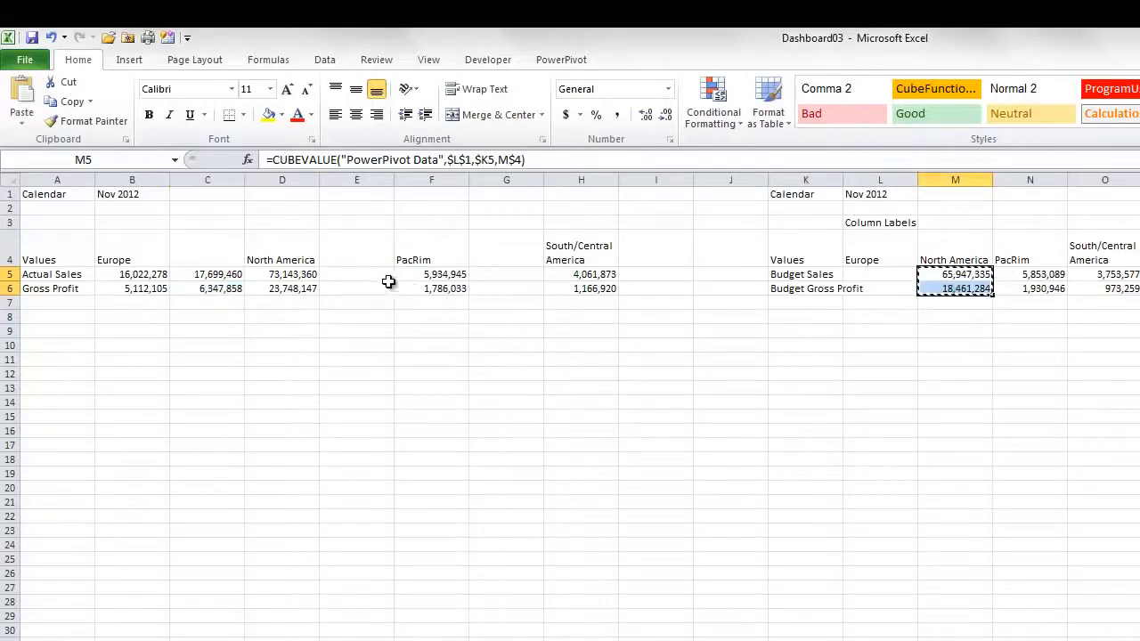
click(360, 274)
key(ctrl+v)
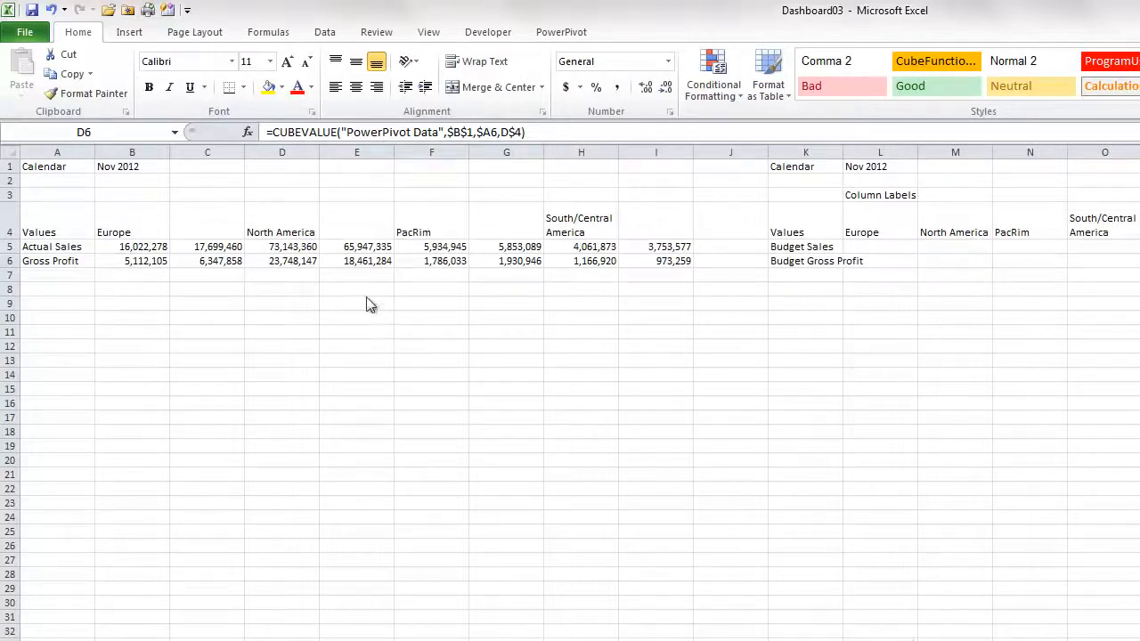
Trace the precedents of the North America gross profit formula and inspect the neighbouring budget formula
click(289, 260)
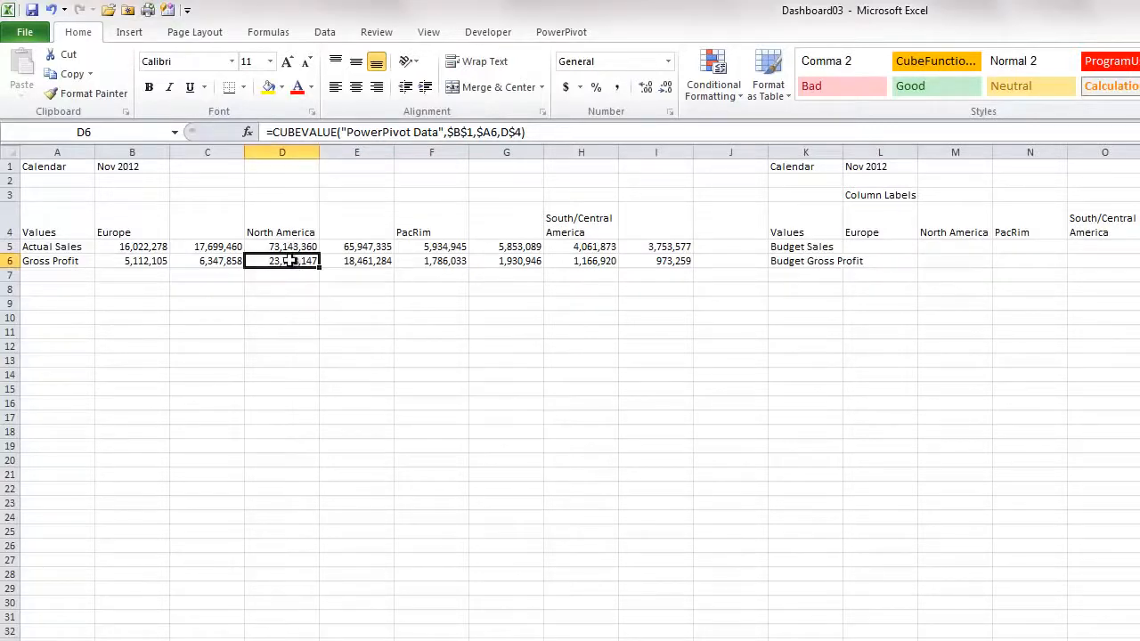
click(277, 35)
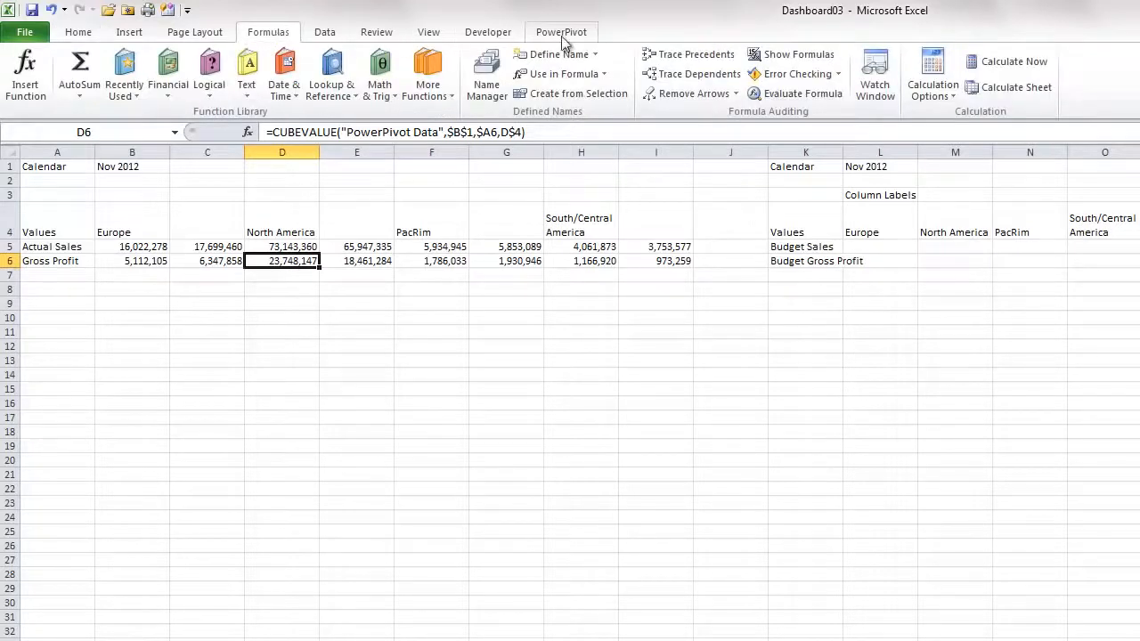
click(682, 55)
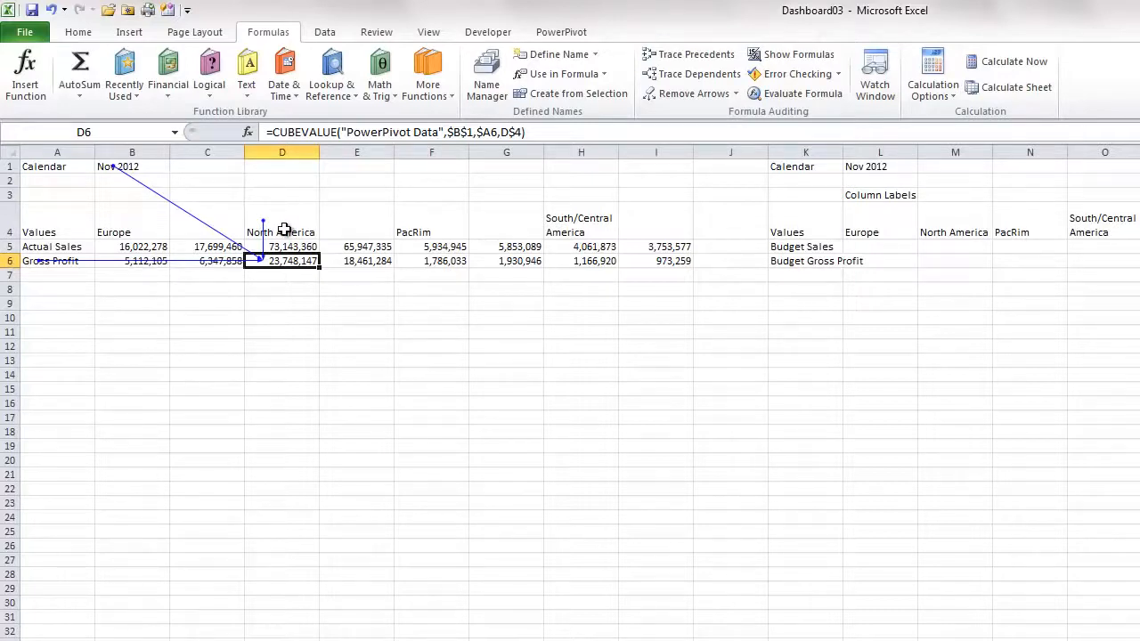
click(358, 261)
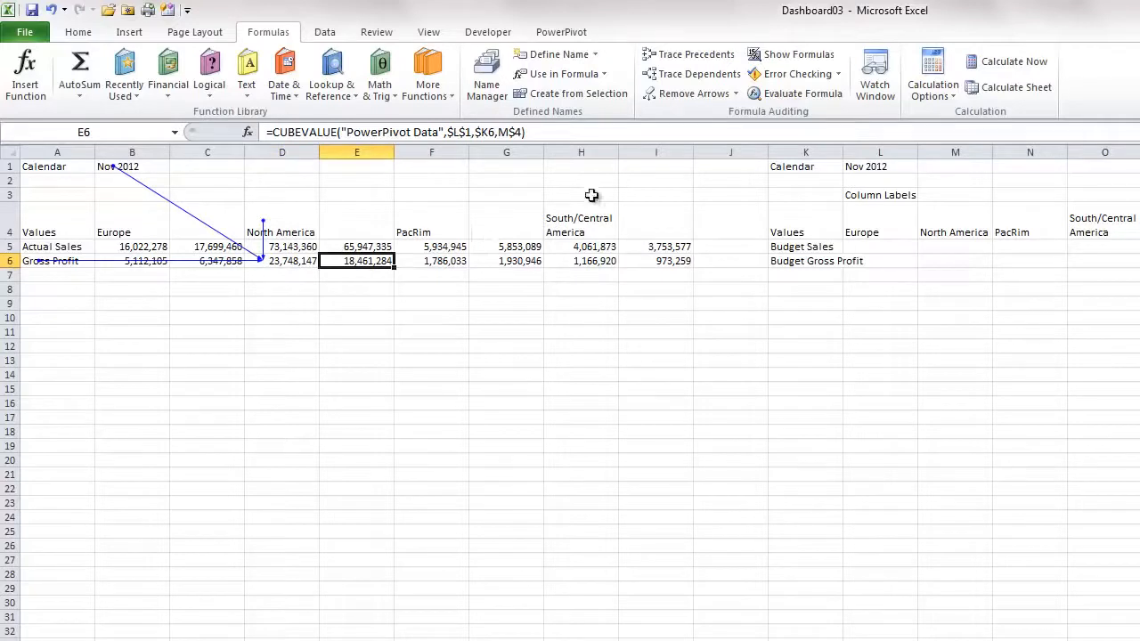
Remove the precedent tracer arrows from the worksheet
click(674, 94)
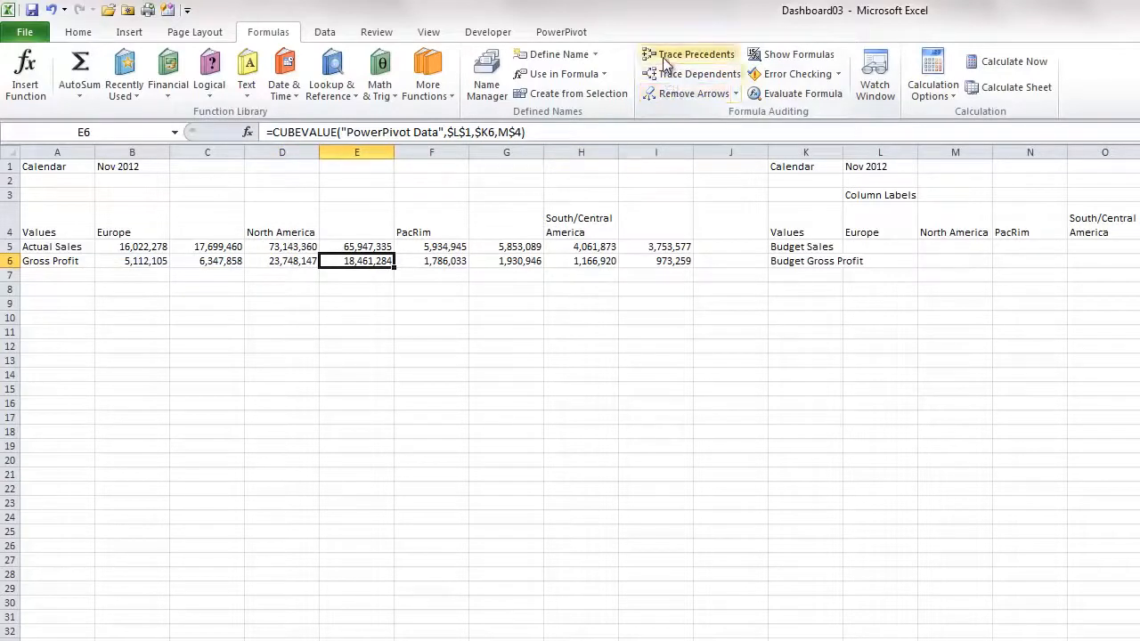
click(663, 59)
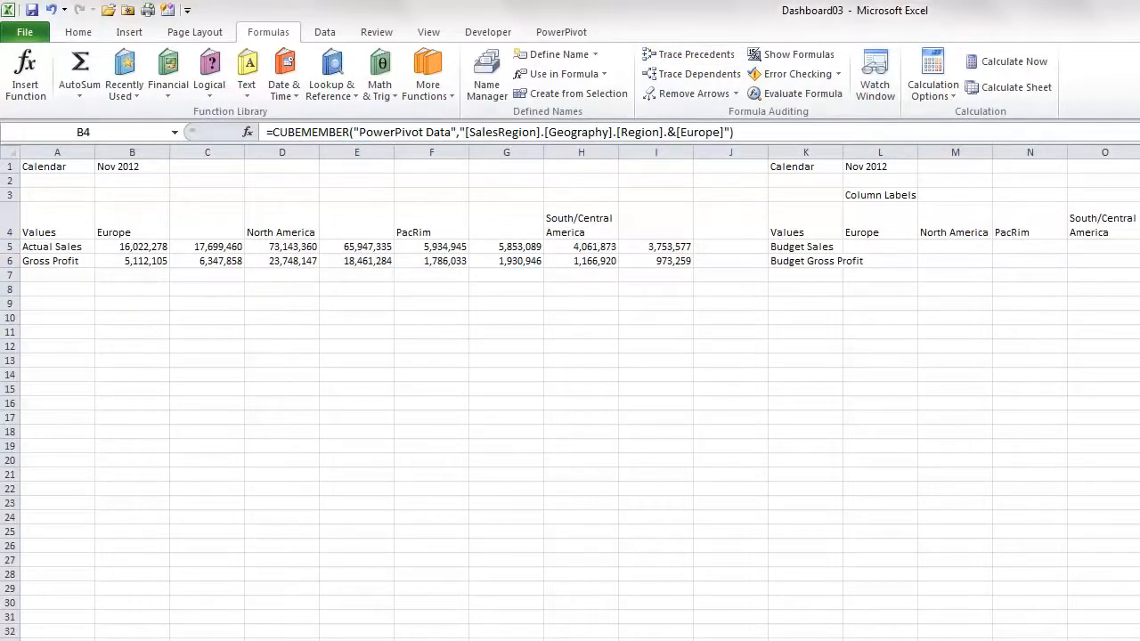
Insert a new row above the values and label Europe's two columns Actual and Budget
click(7, 247)
right_click(7, 247)
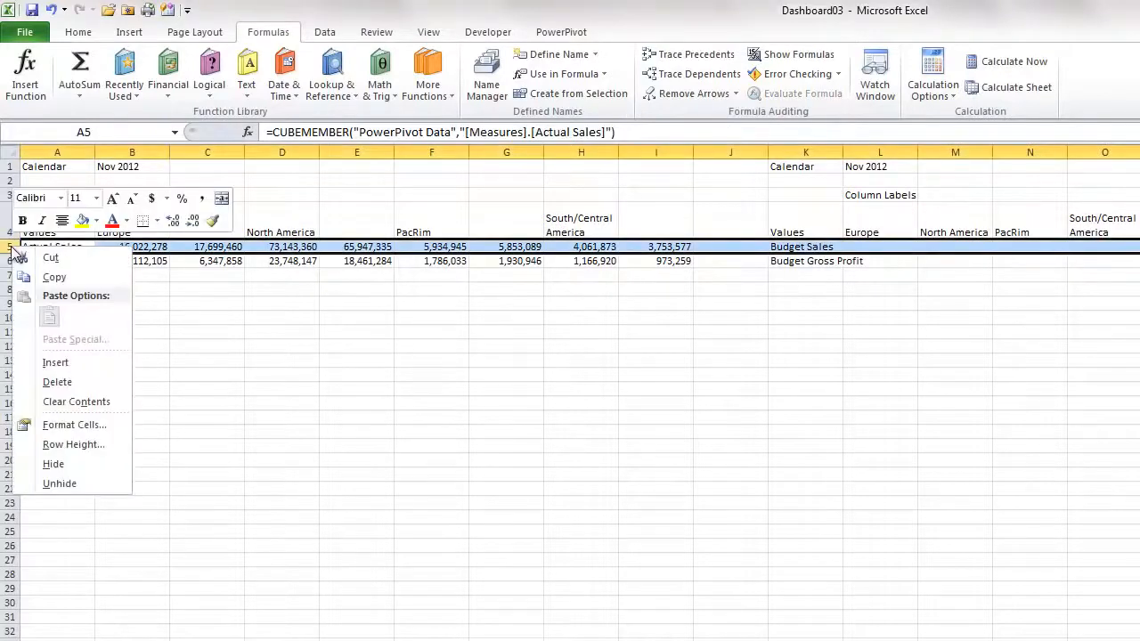
click(55, 364)
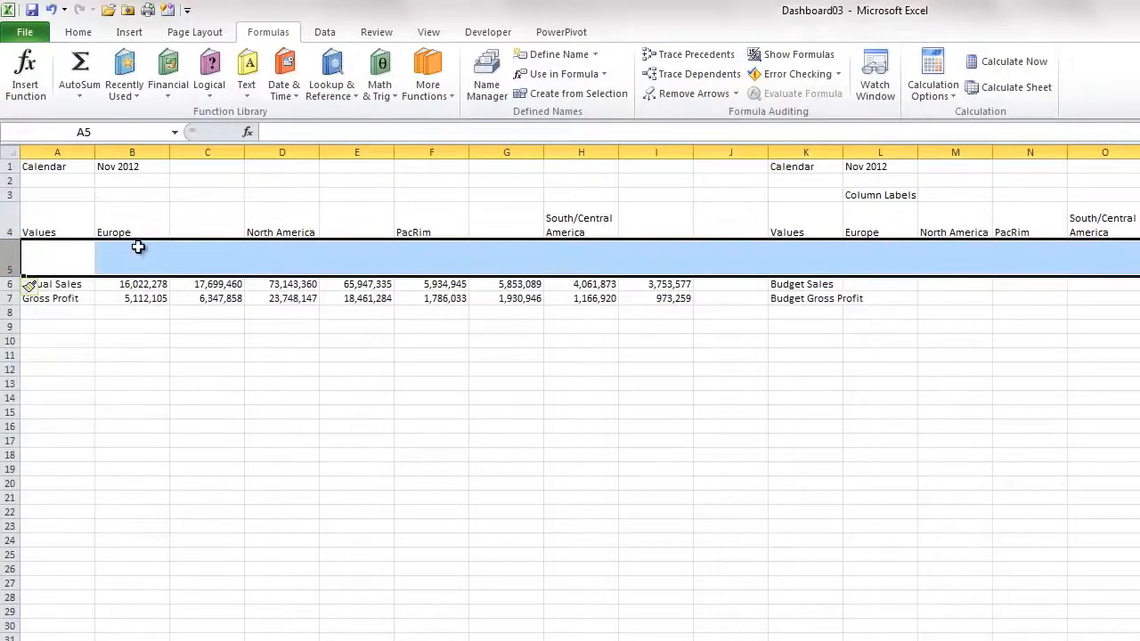
click(138, 247)
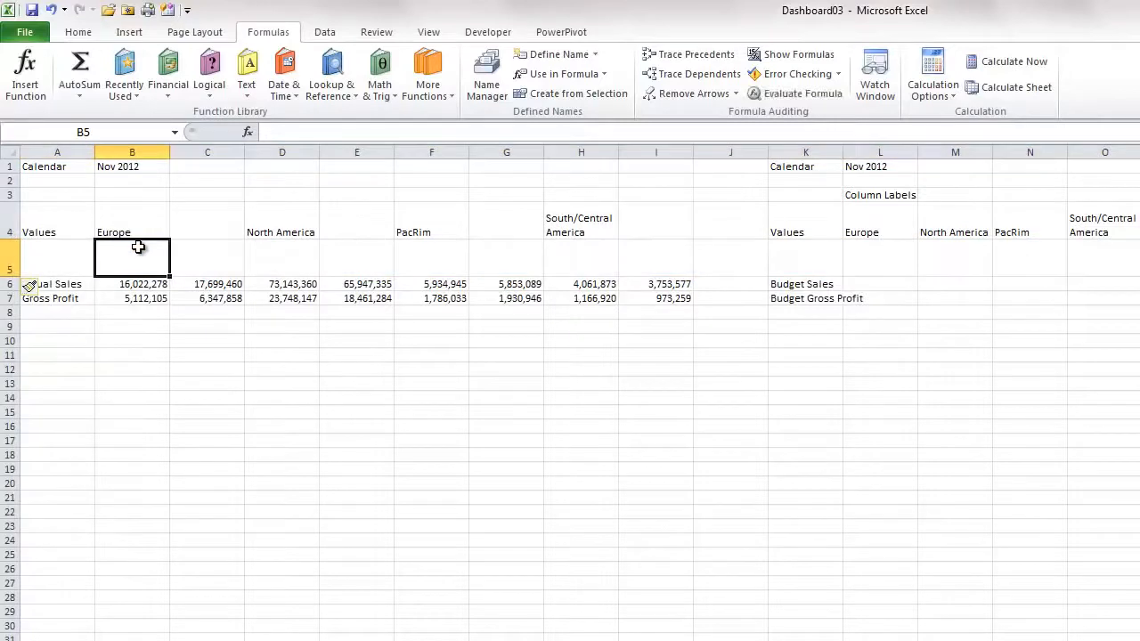
text(Actual)
key(Tab)
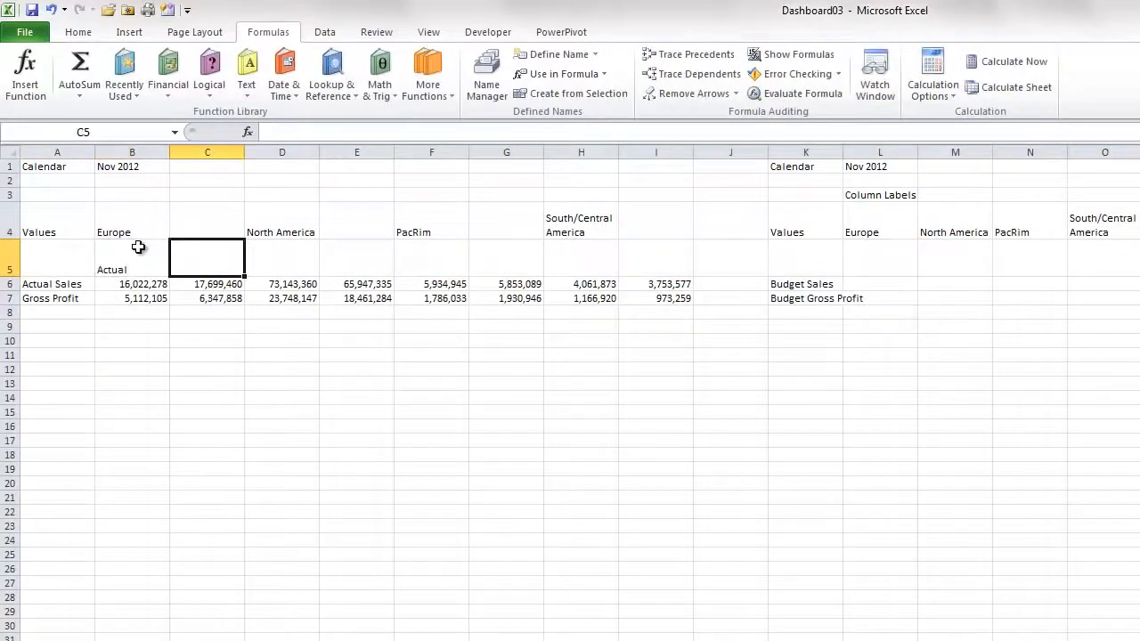
text(Budget)
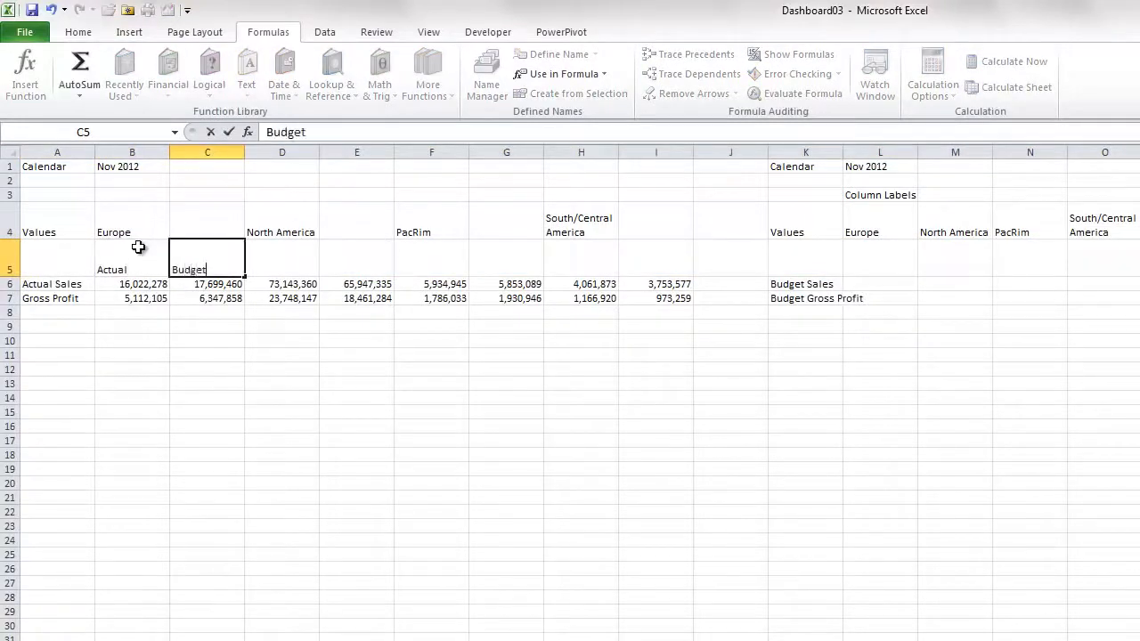
key(Return)
Copy the Actual and Budget labels above the North America, PacRim and South/Central America columns
click(138, 247)
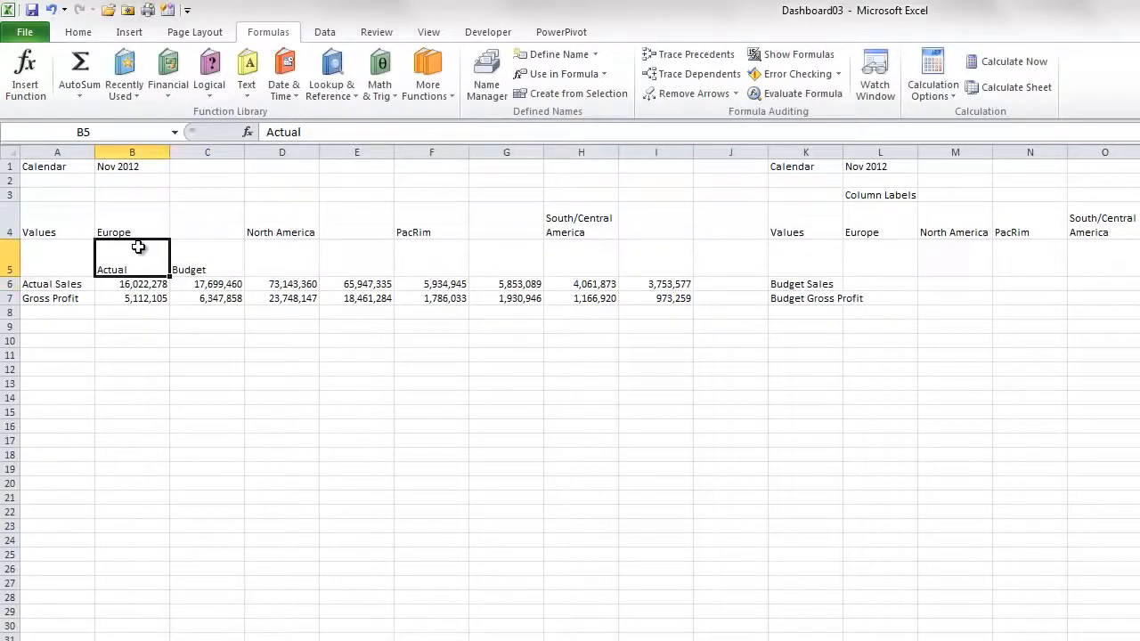
shift+click(202, 254)
key(ctrl+c)
click(252, 254)
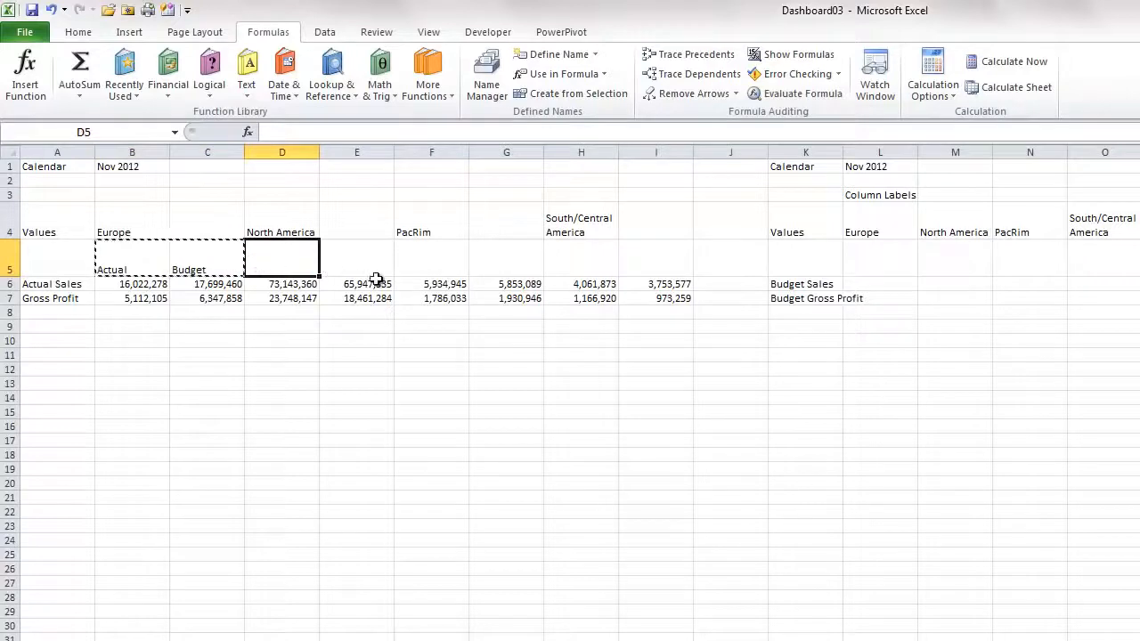
key(ctrl+v)
click(419, 259)
key(ctrl+v)
click(580, 259)
key(ctrl+v)
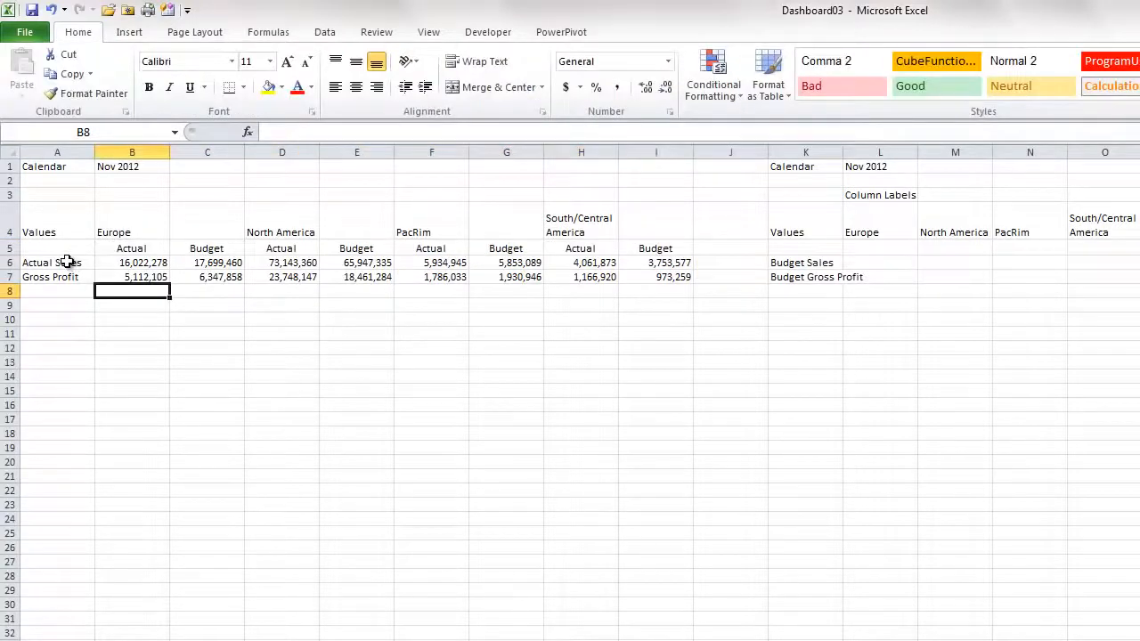
Copy the Actual Sales and Gross Profit member cells into B10:B11
drag(64, 262, 64, 277)
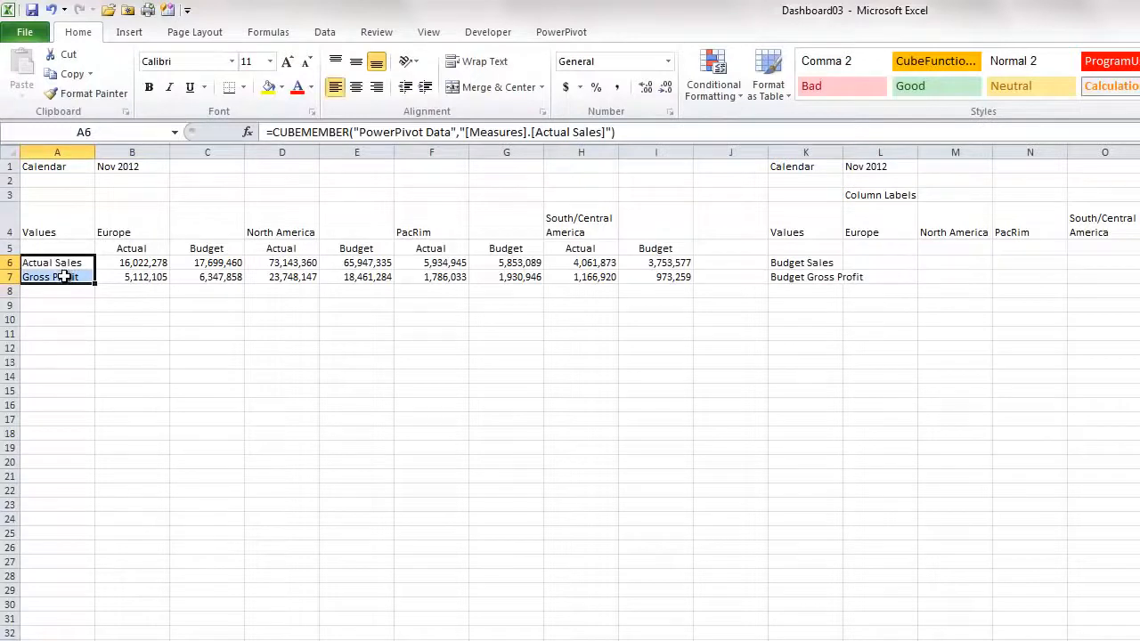
key(ctrl+c)
click(120, 319)
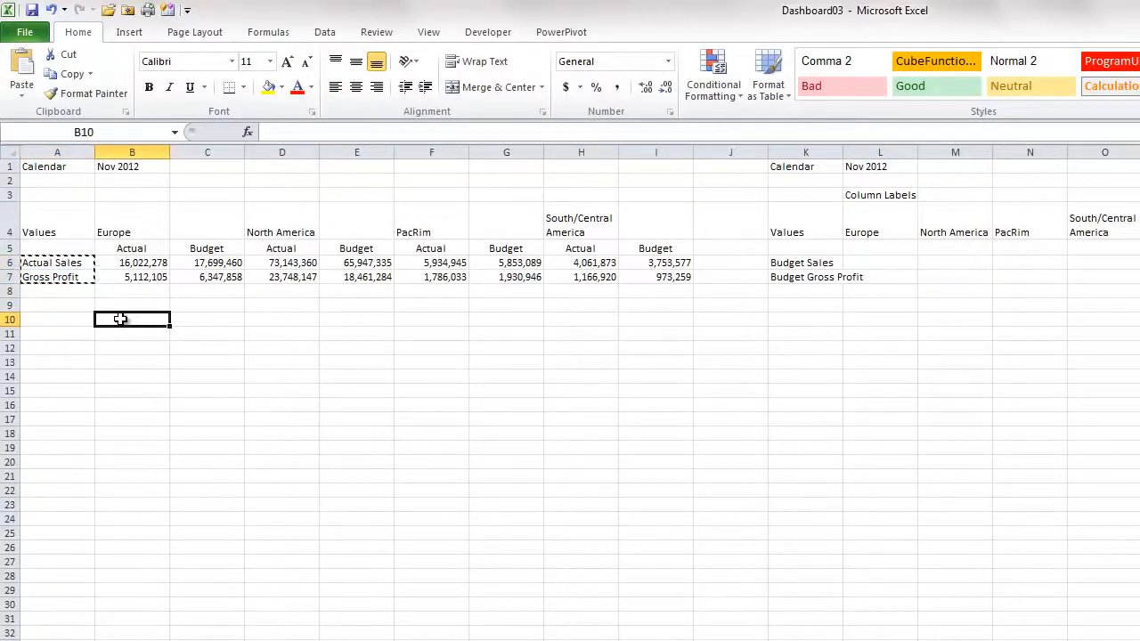
key(ctrl+v)
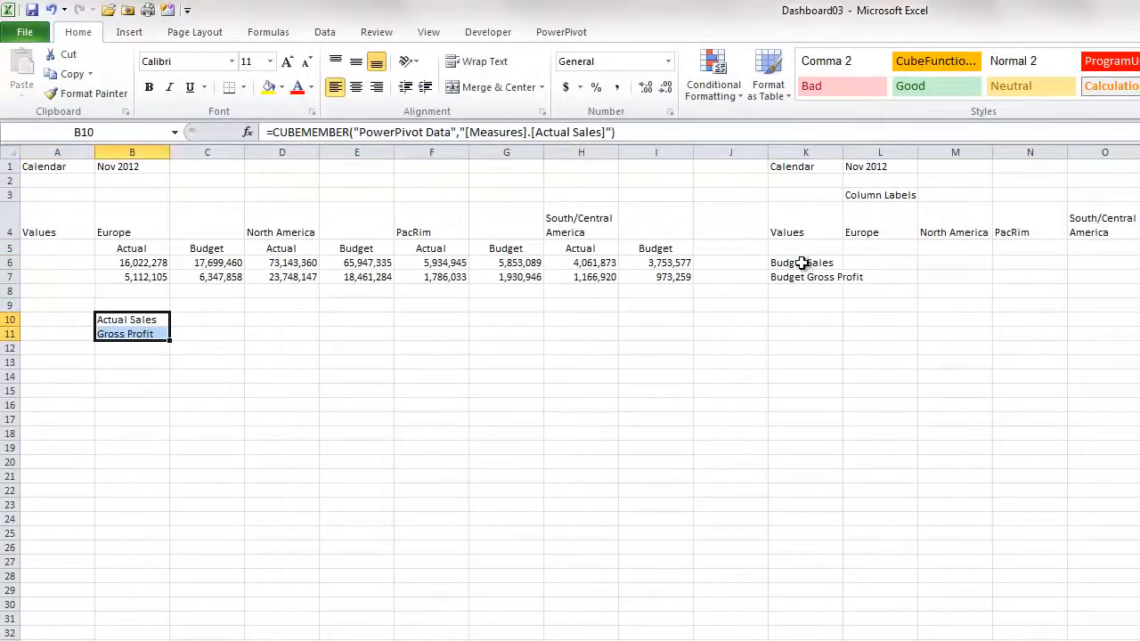
Copy the Budget Sales and Budget Gross Profit member cells into C10:C11
drag(802, 263, 802, 277)
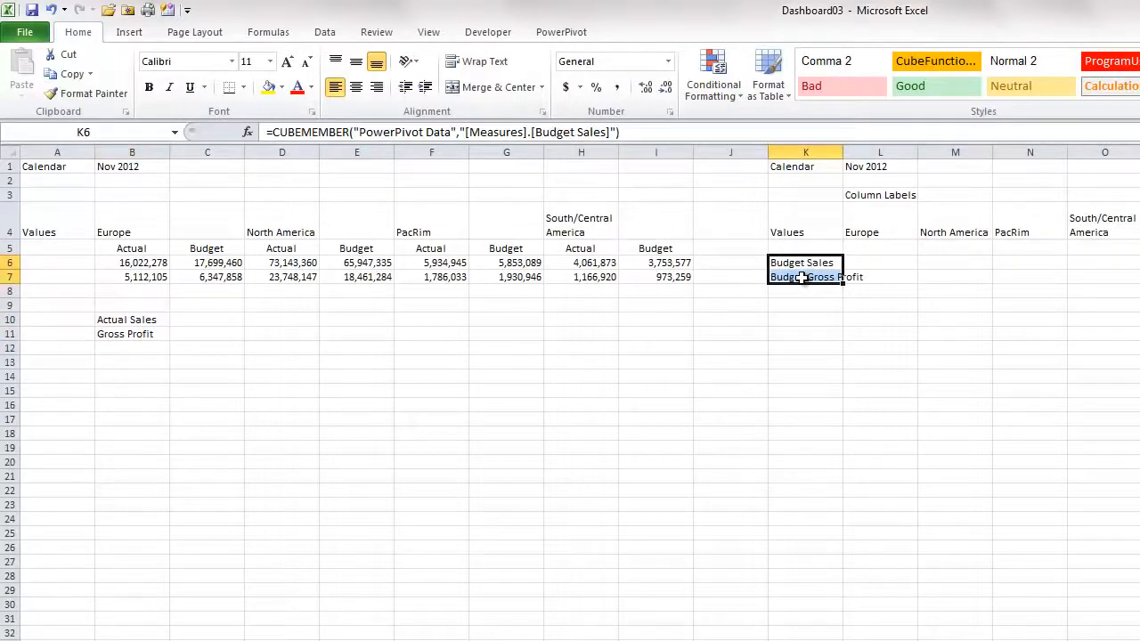
key(ctrl+c)
click(214, 319)
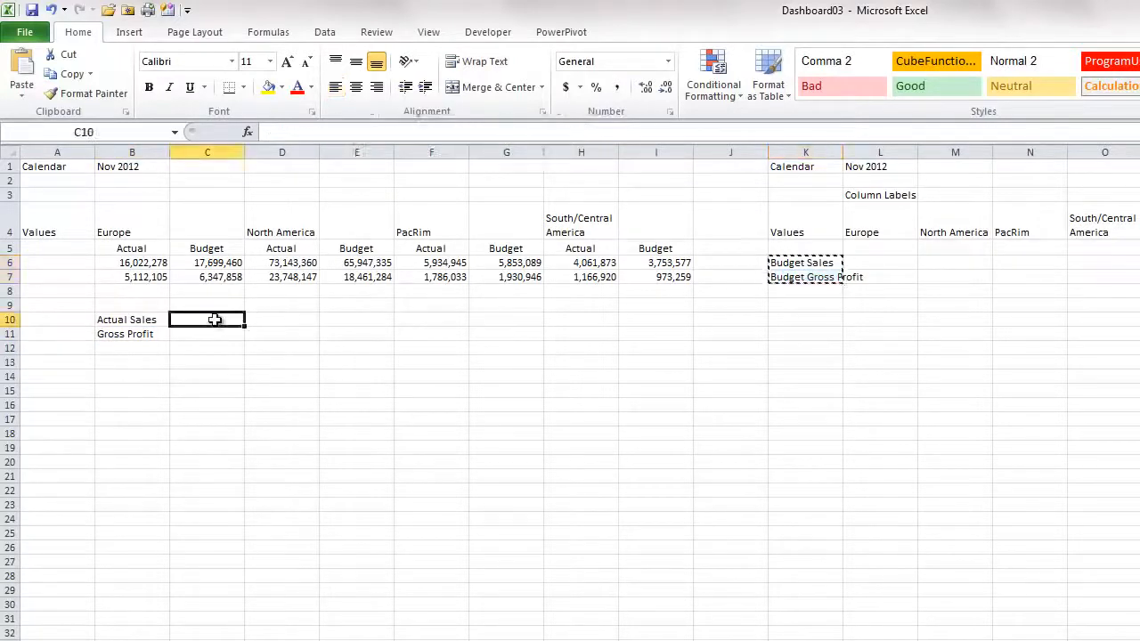
key(ctrl+v)
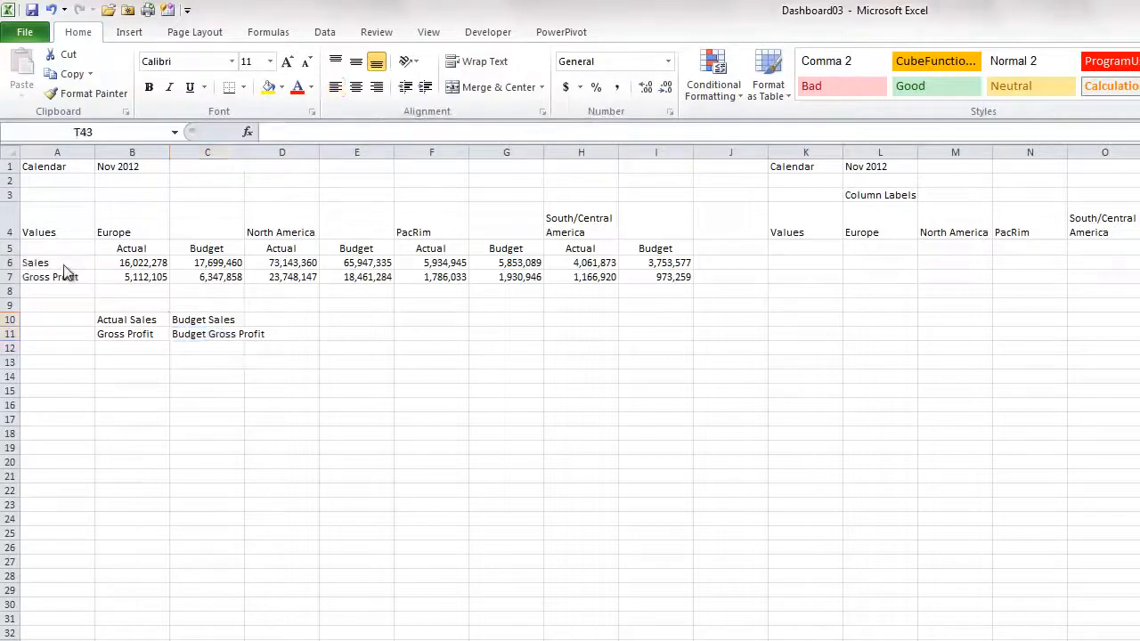
Change the Europe actual sales formula's measure reference to a relative B10
drag(60, 262, 54, 277)
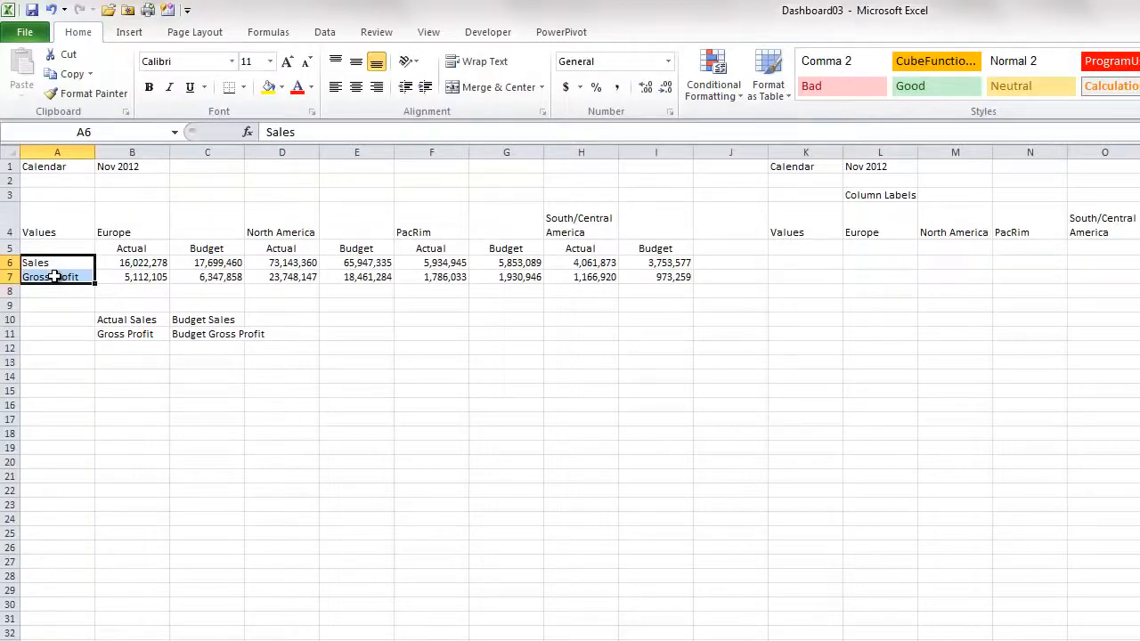
click(137, 262)
key(shift+Right)
key(shift+Down)
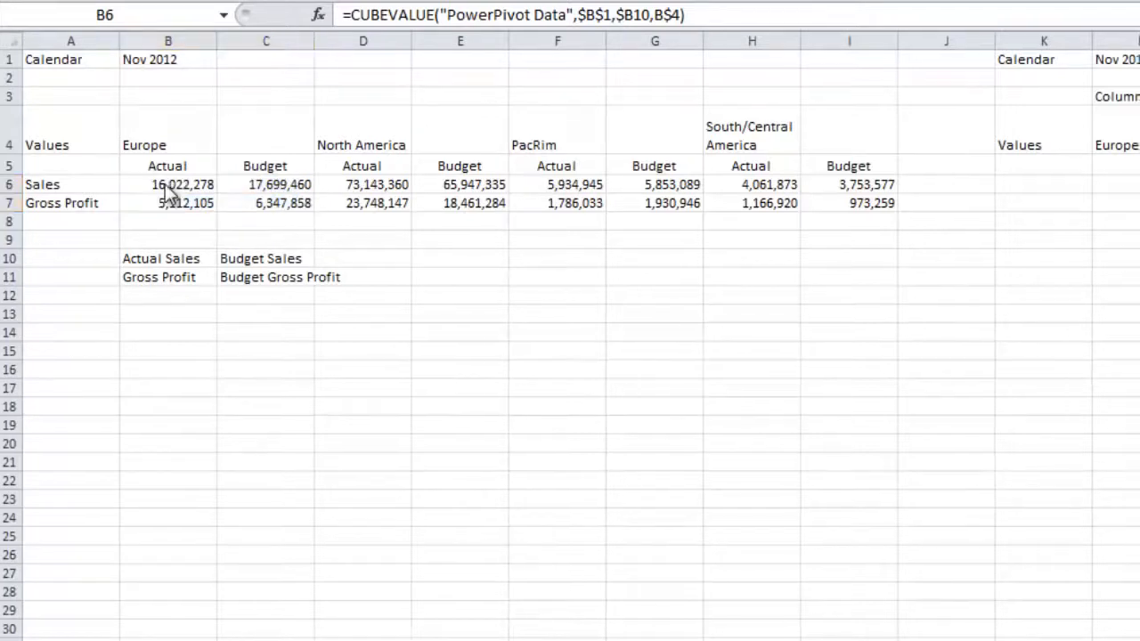
click(165, 185)
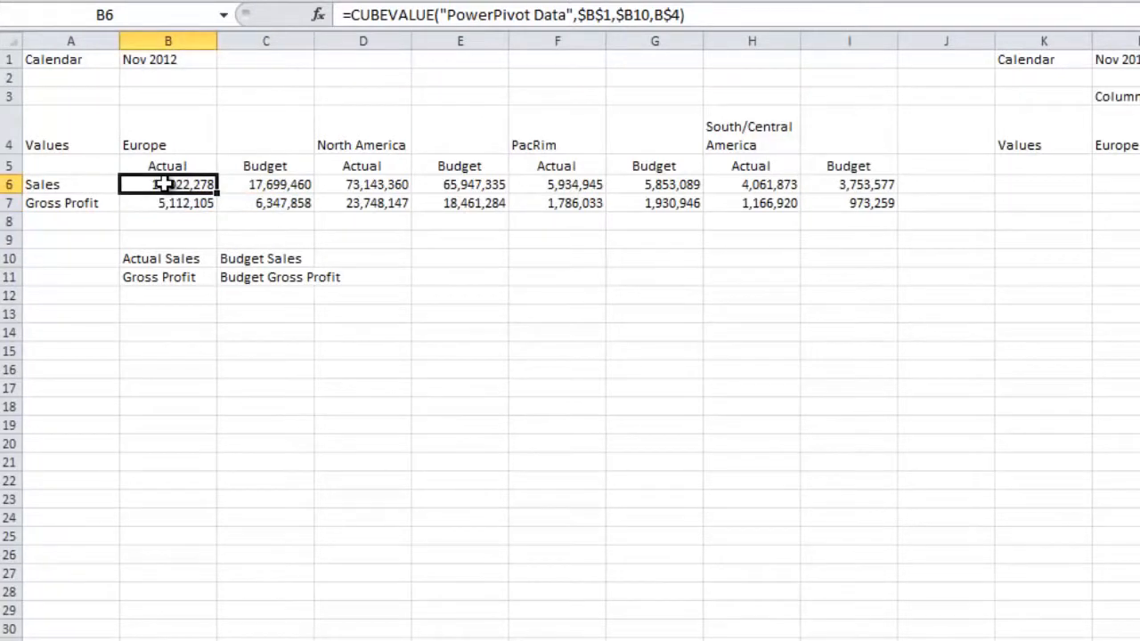
click(628, 14)
double_click(628, 14)
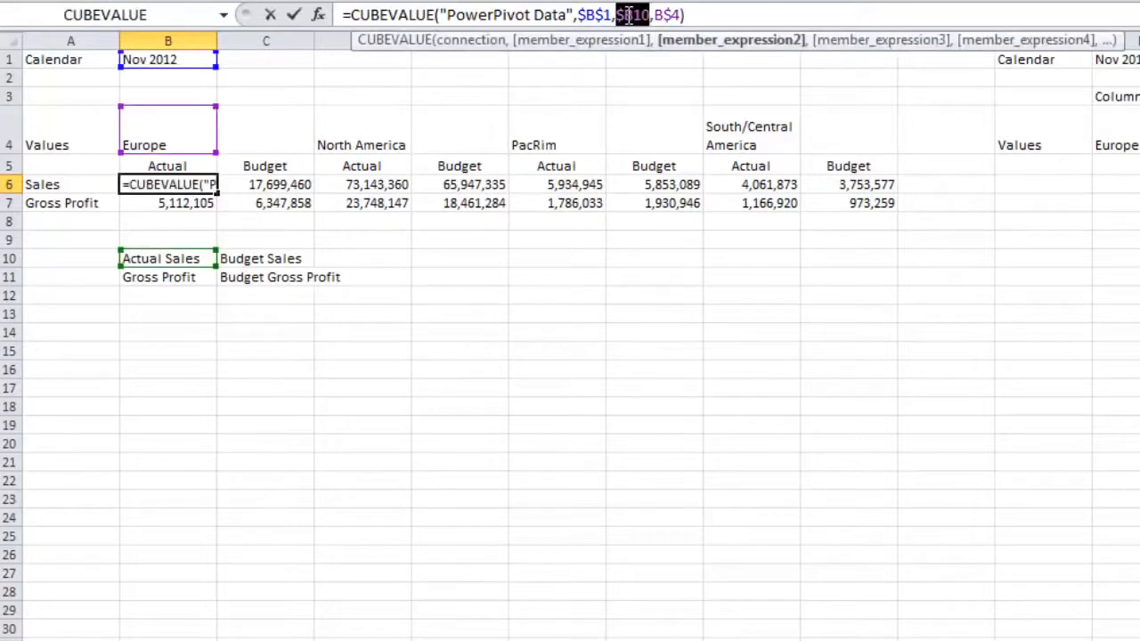
key(F4)
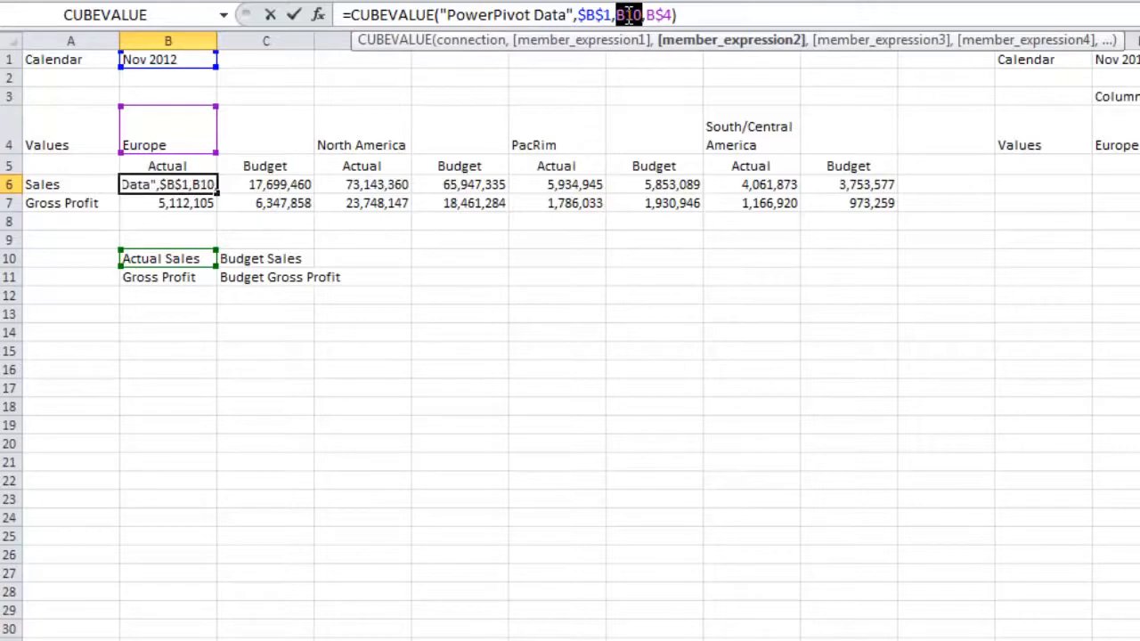
key(ctrl+Return)
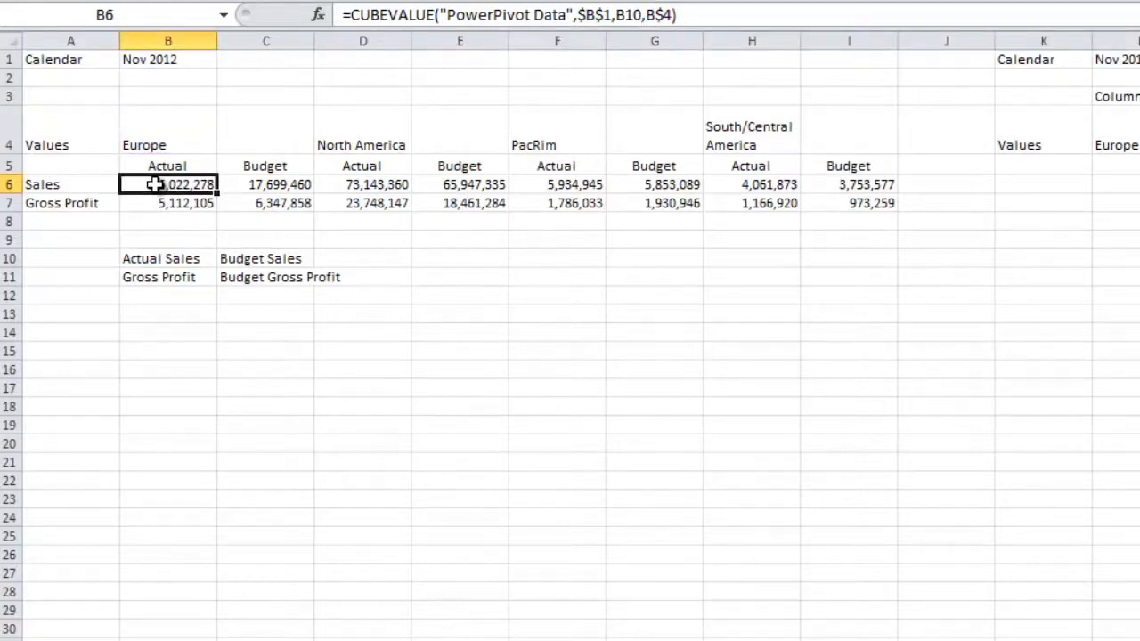
Rewrite the Europe budget sales formula to reference $B$1, a relative C10 and $B$4
click(273, 184)
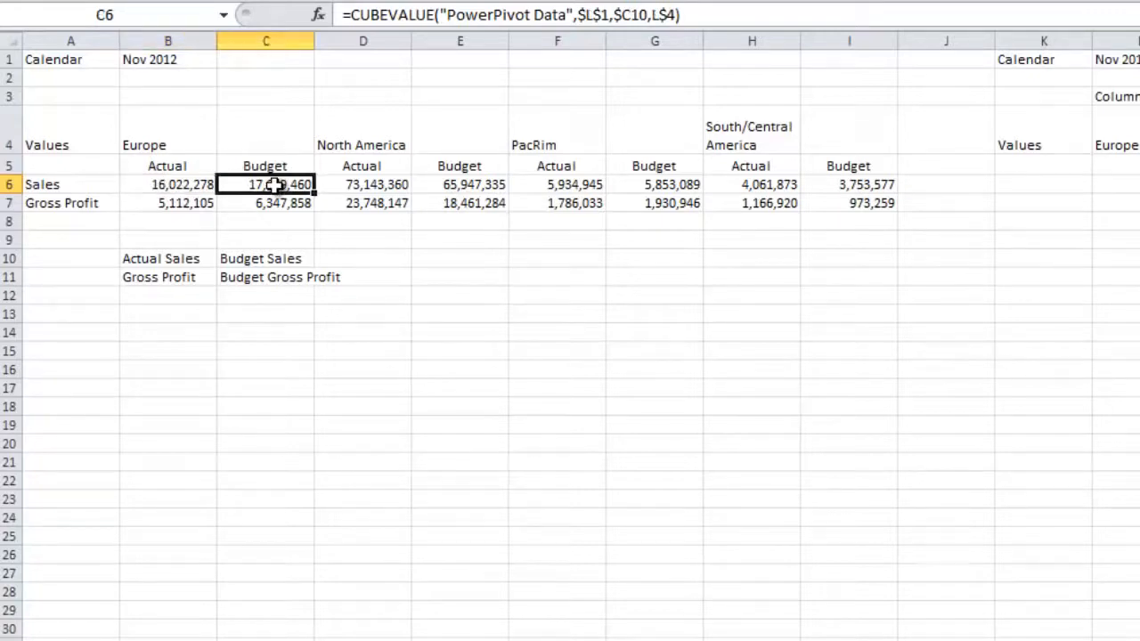
double_click(630, 15)
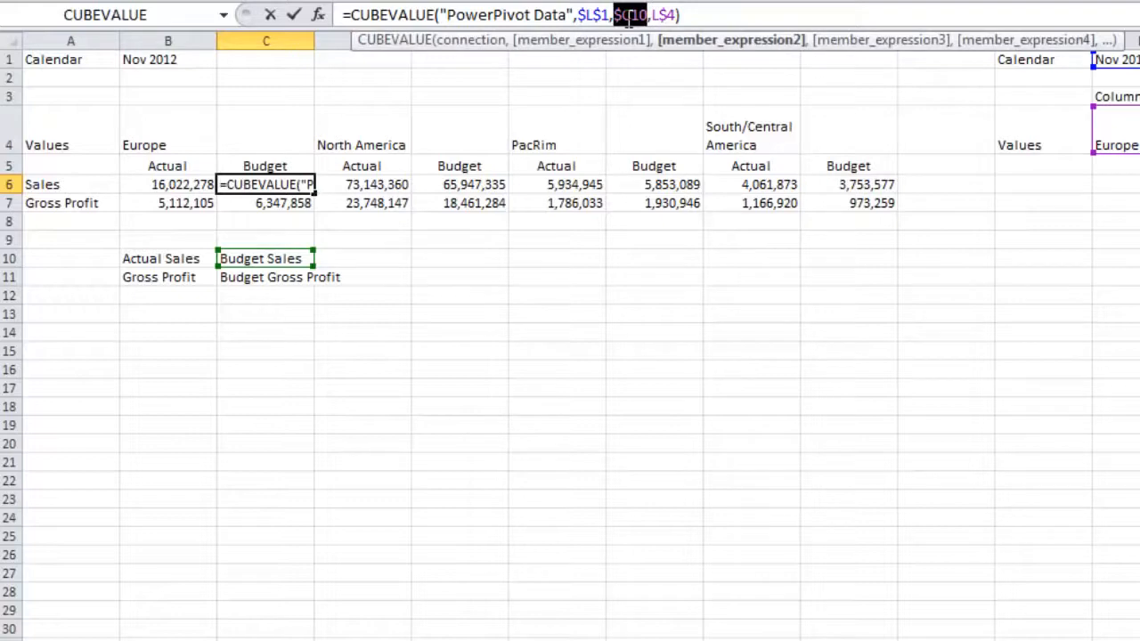
key(F4)
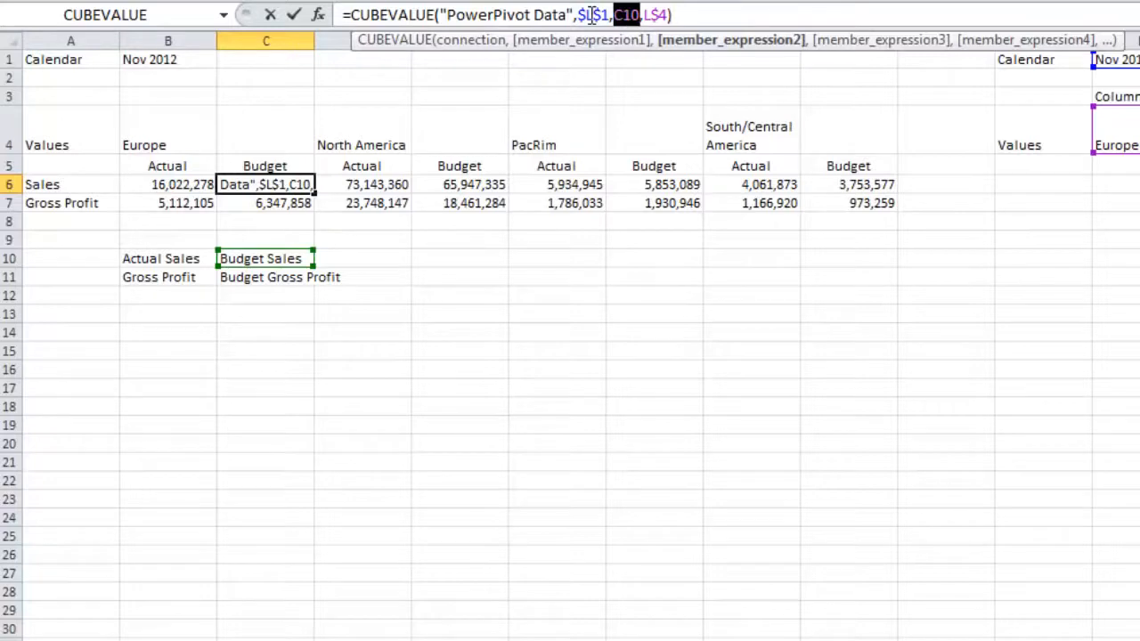
click(591, 16)
double_click(591, 16)
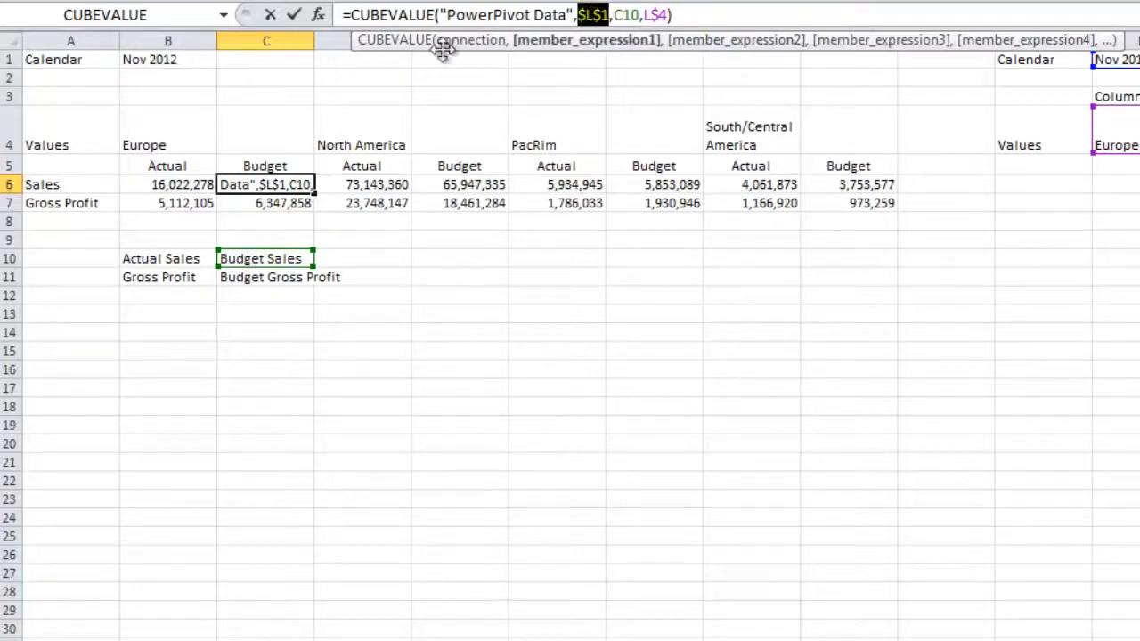
click(190, 61)
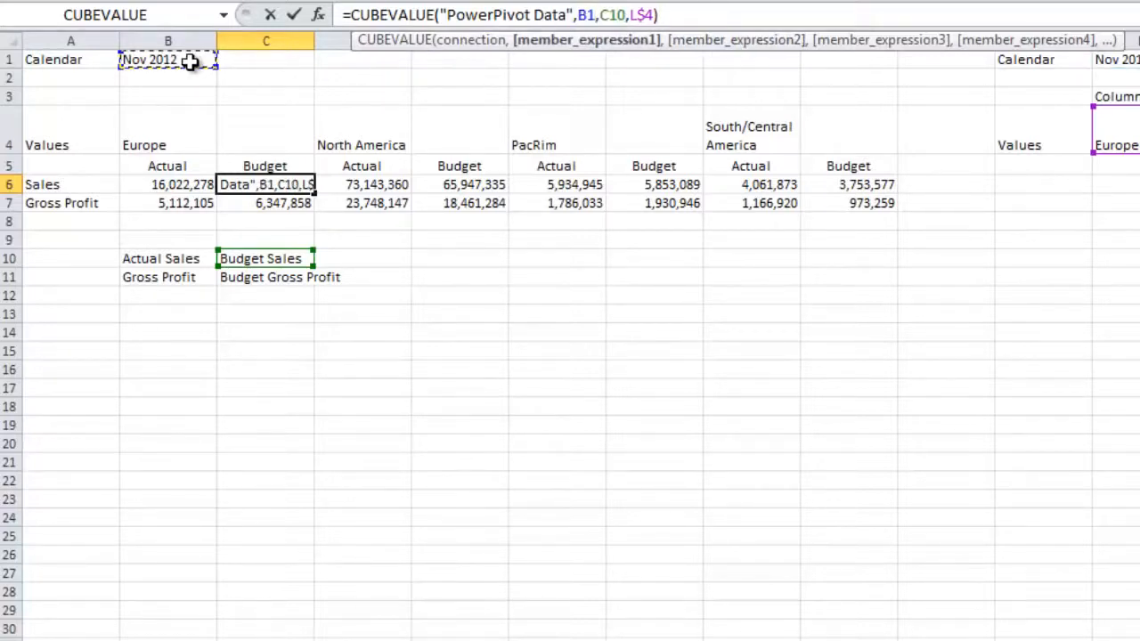
key(F4)
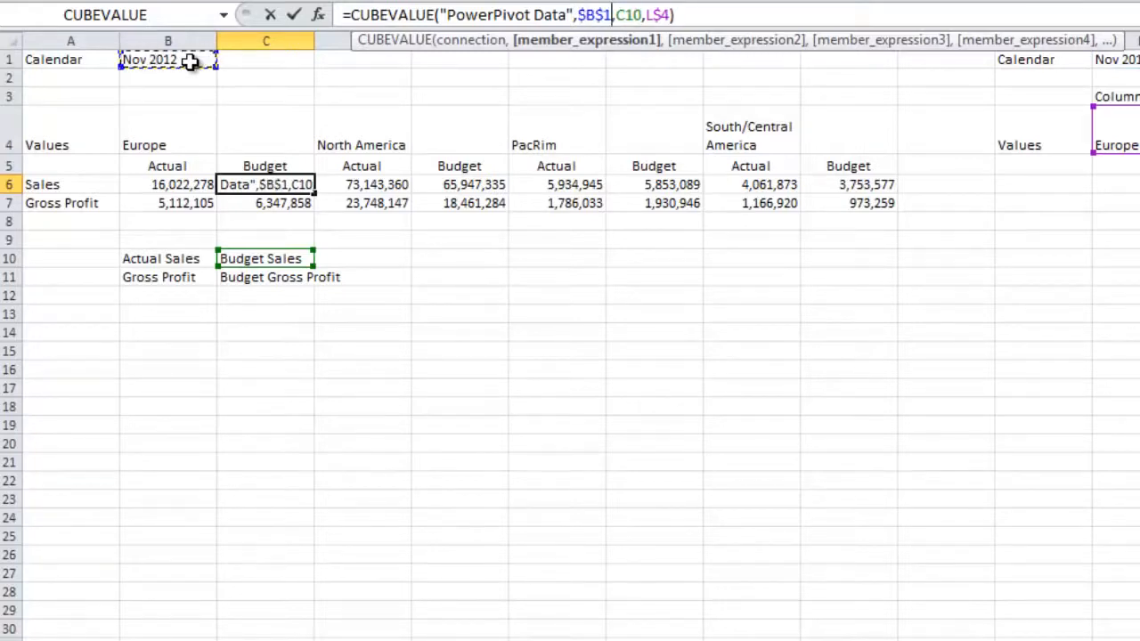
double_click(657, 15)
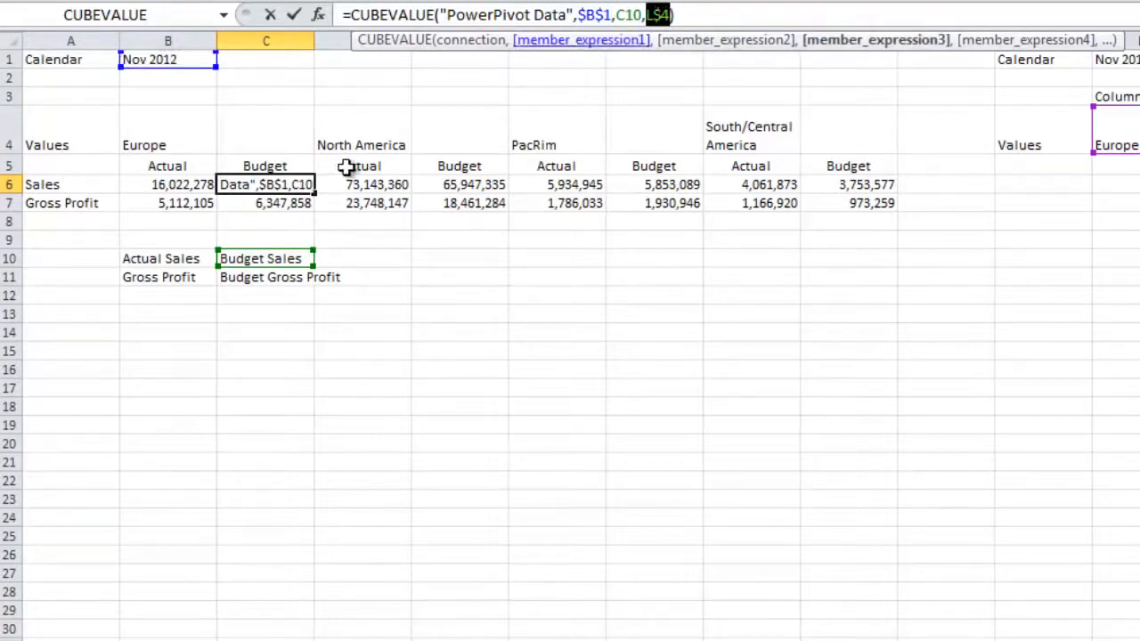
click(173, 136)
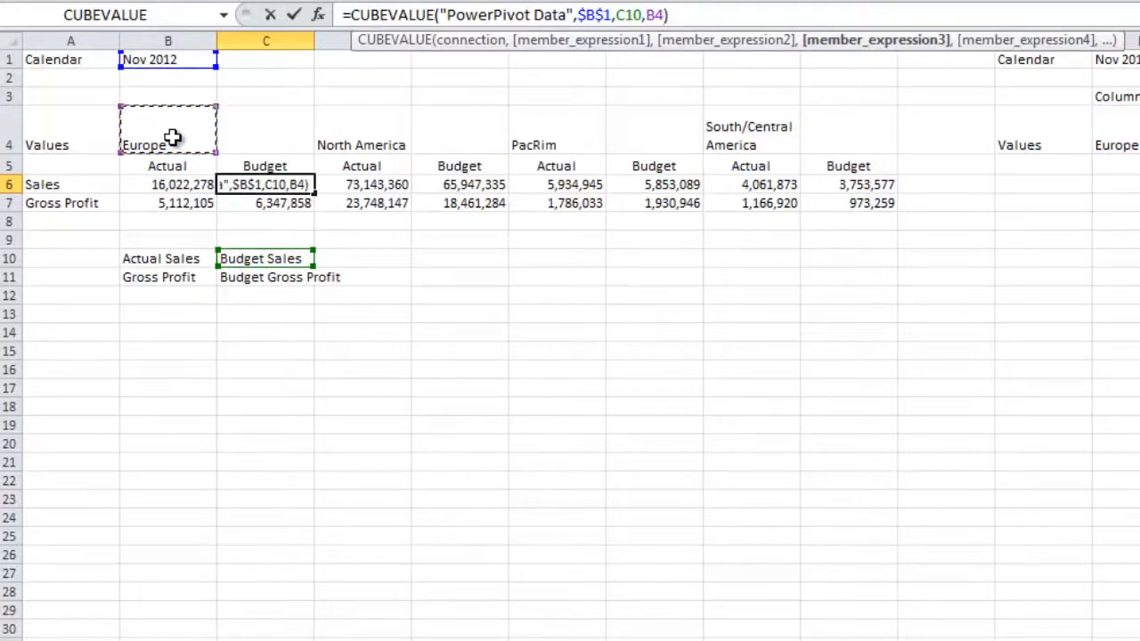
key(F4)
key(F4)
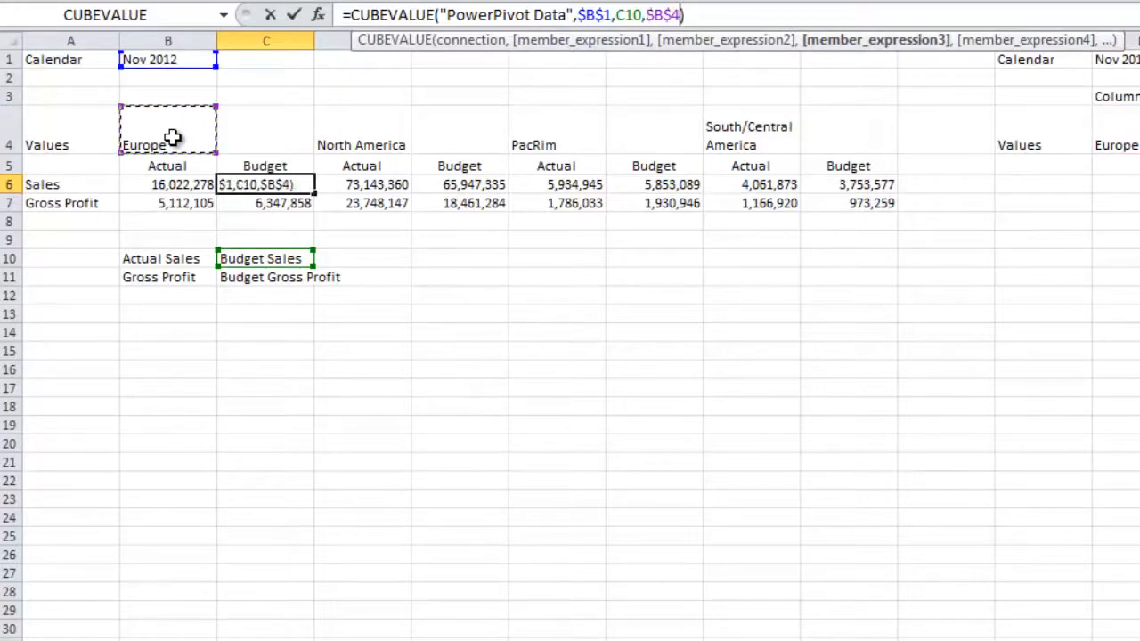
key(Return)
Copy the Europe actual and budget sales formulas down into the gross profit row
click(180, 185)
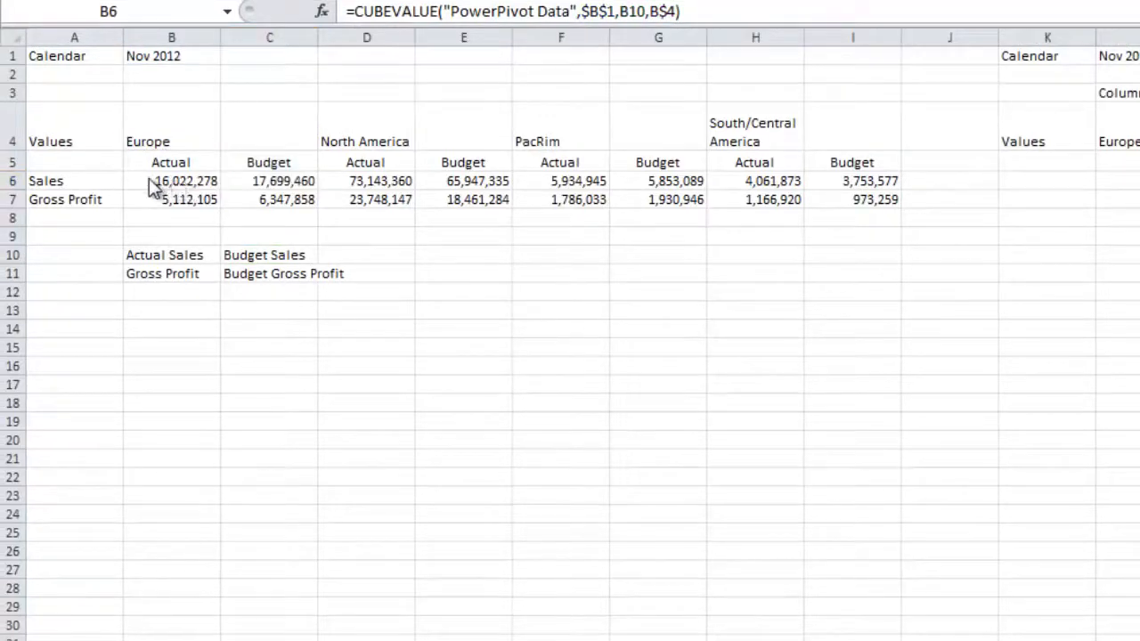
drag(147, 180, 279, 193)
right_click(228, 181)
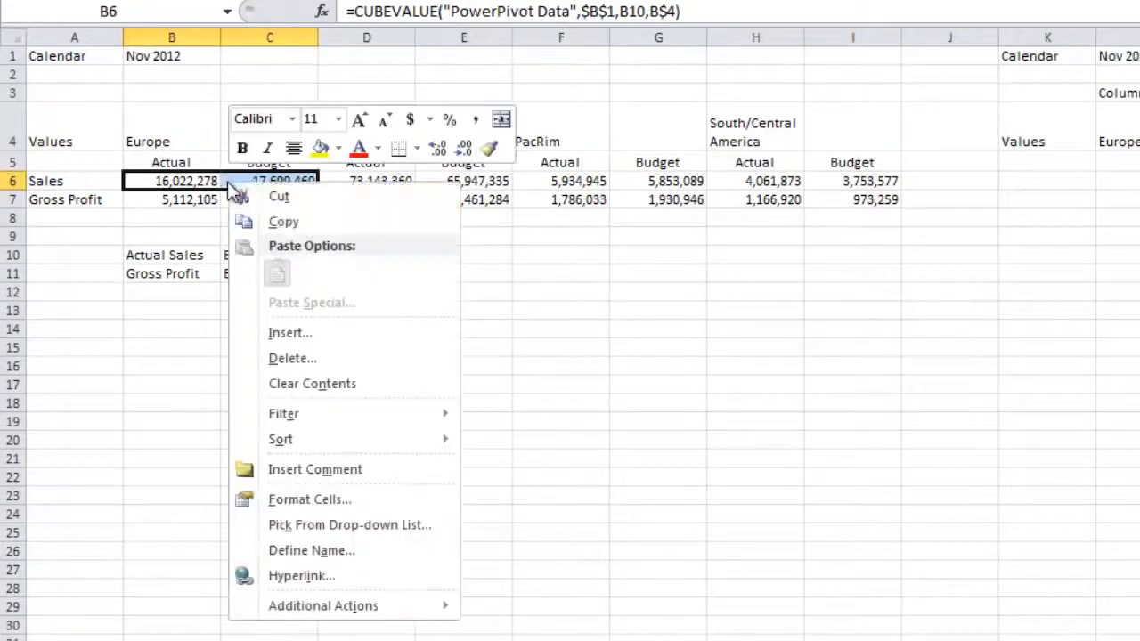
click(299, 224)
click(179, 199)
right_click(179, 200)
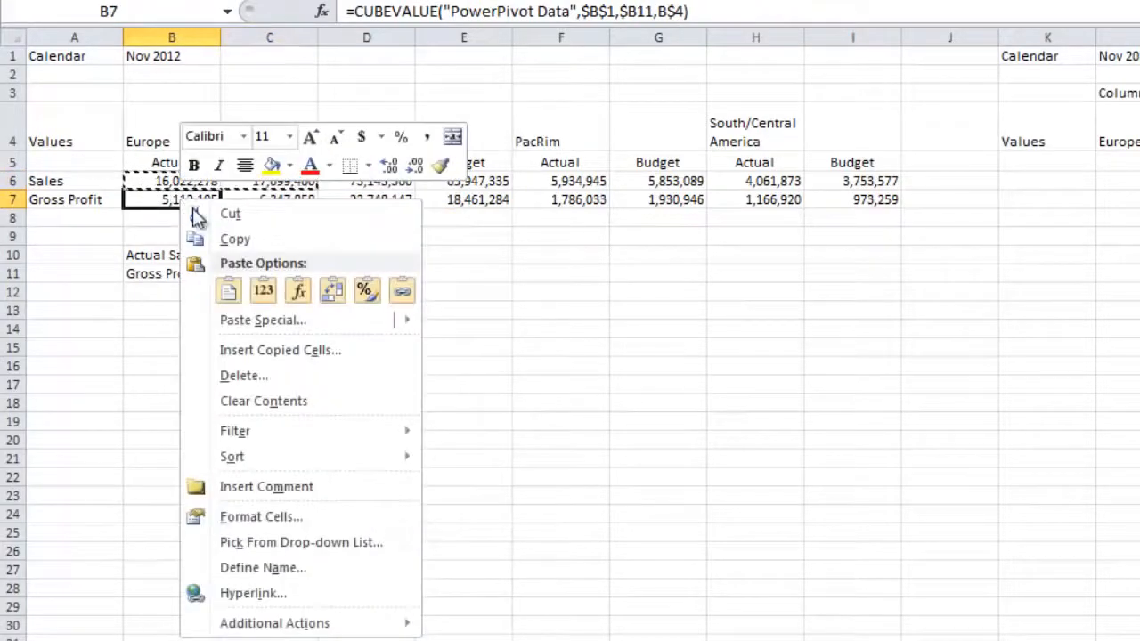
click(243, 284)
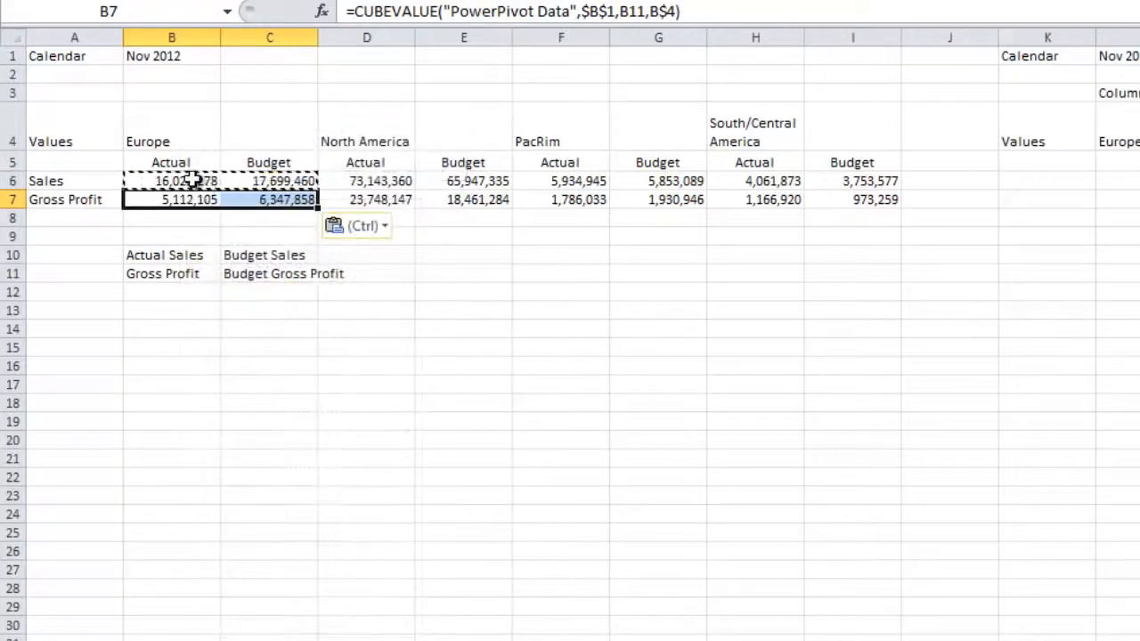
Copy the Europe formulas and member cells in B6:C11 to the North America, PacRim and South/Central America columns
drag(155, 183, 265, 268)
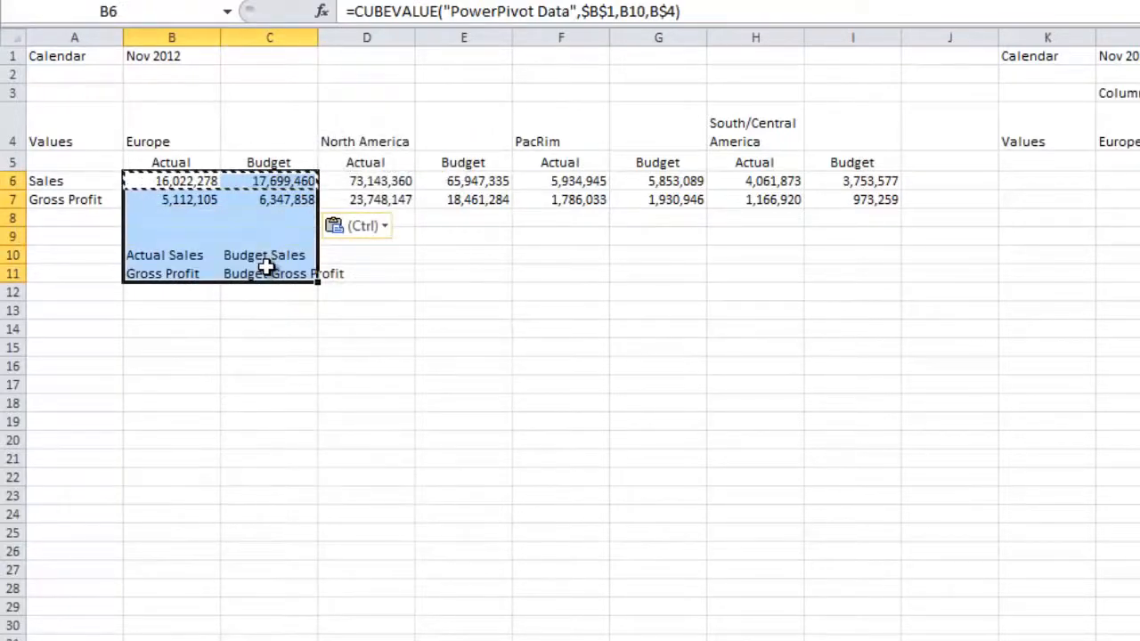
key(ctrl+c)
click(372, 181)
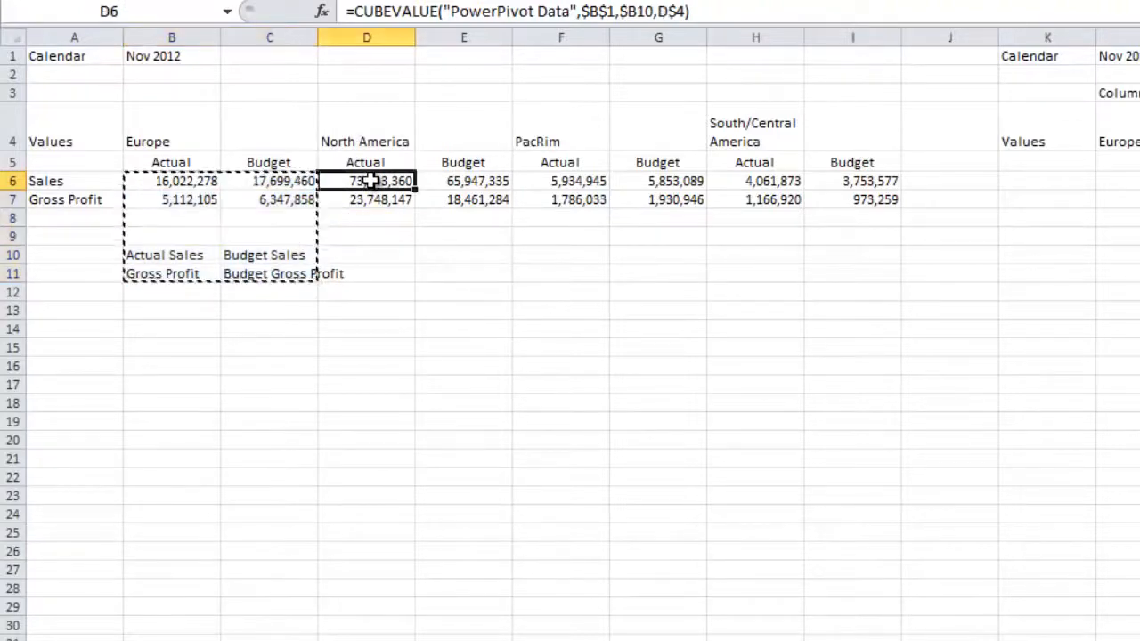
key(ctrl+v)
click(555, 182)
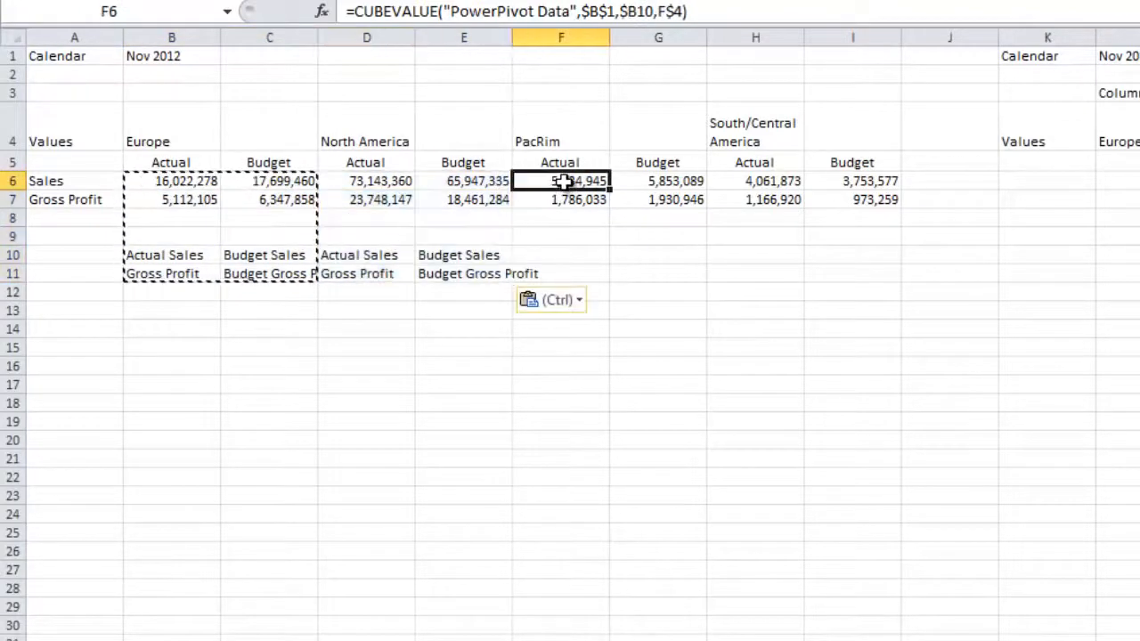
key(ctrl+v)
click(755, 182)
key(ctrl+v)
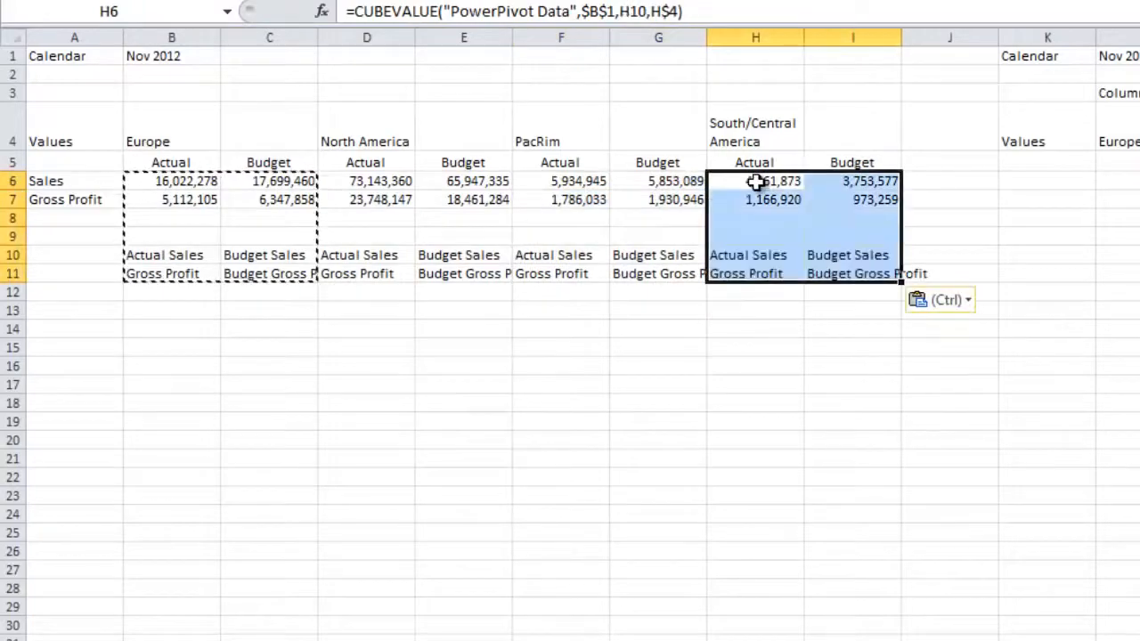
Delete columns J through O containing the original PivotTable
click(755, 182)
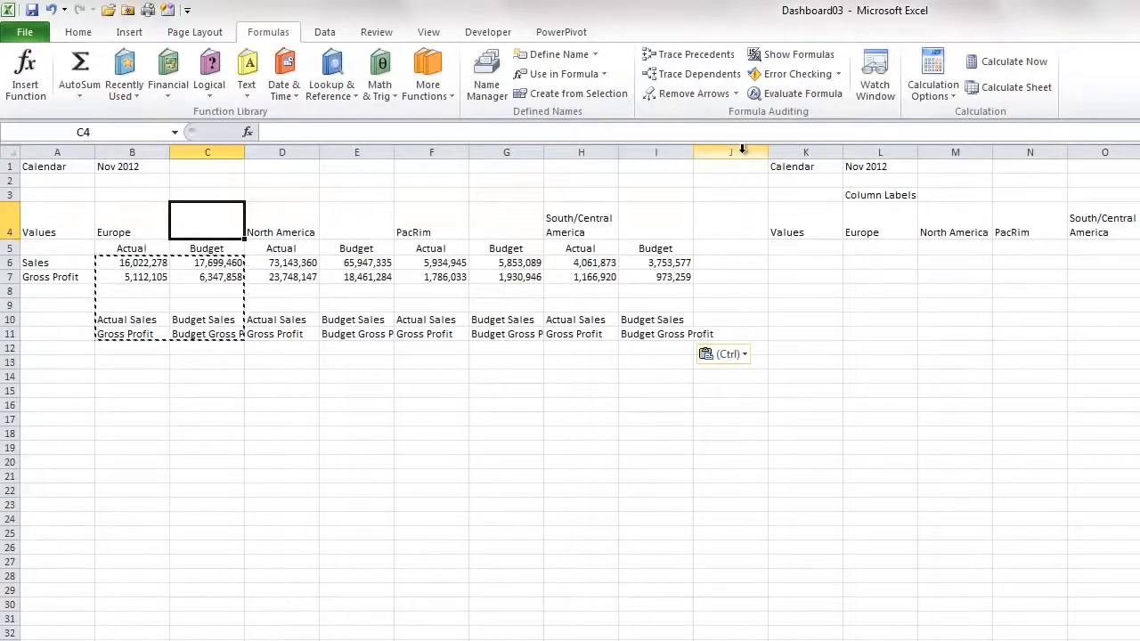
drag(731, 153, 1130, 152)
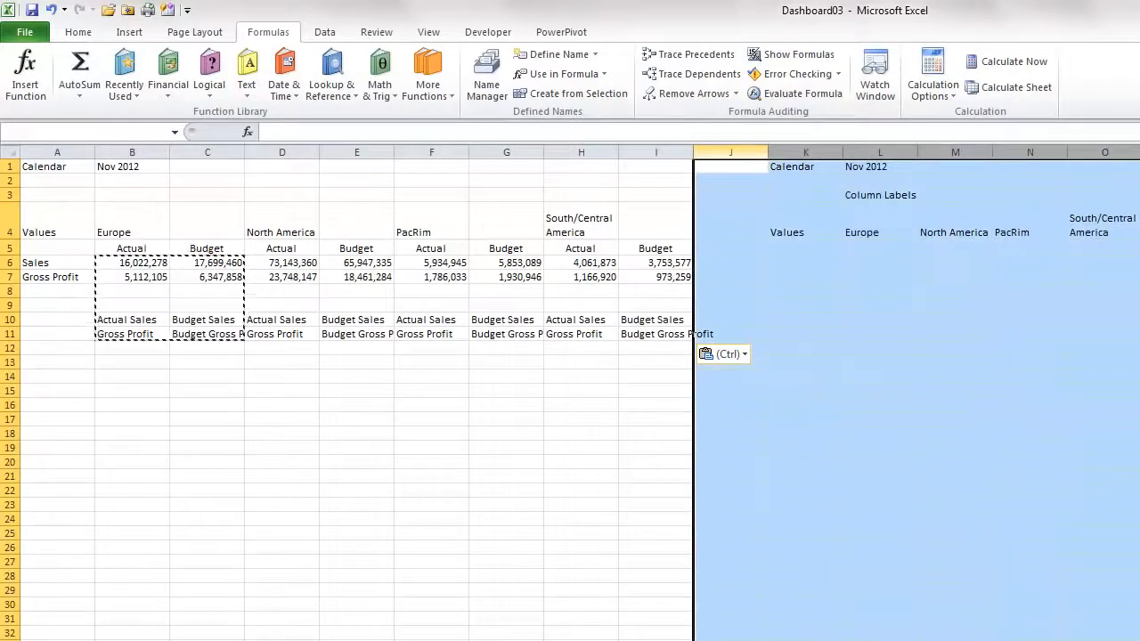
right_click(1040, 152)
click(1083, 288)
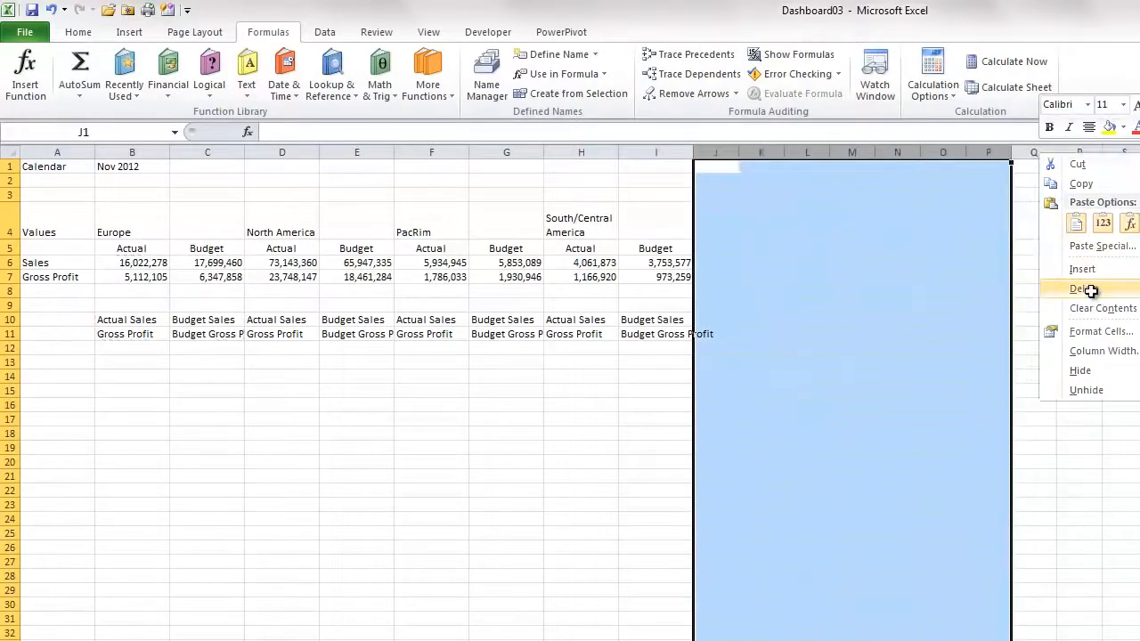
Merge and center the Europe header across B4:C4 and make it bold
drag(134, 222, 173, 223)
click(78, 32)
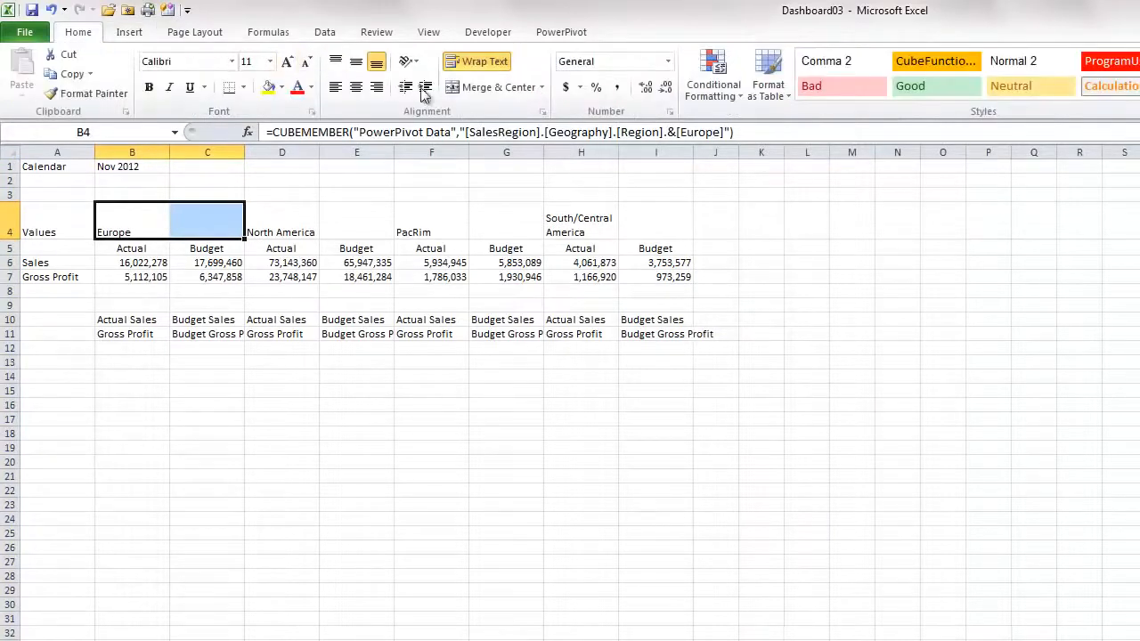
click(463, 89)
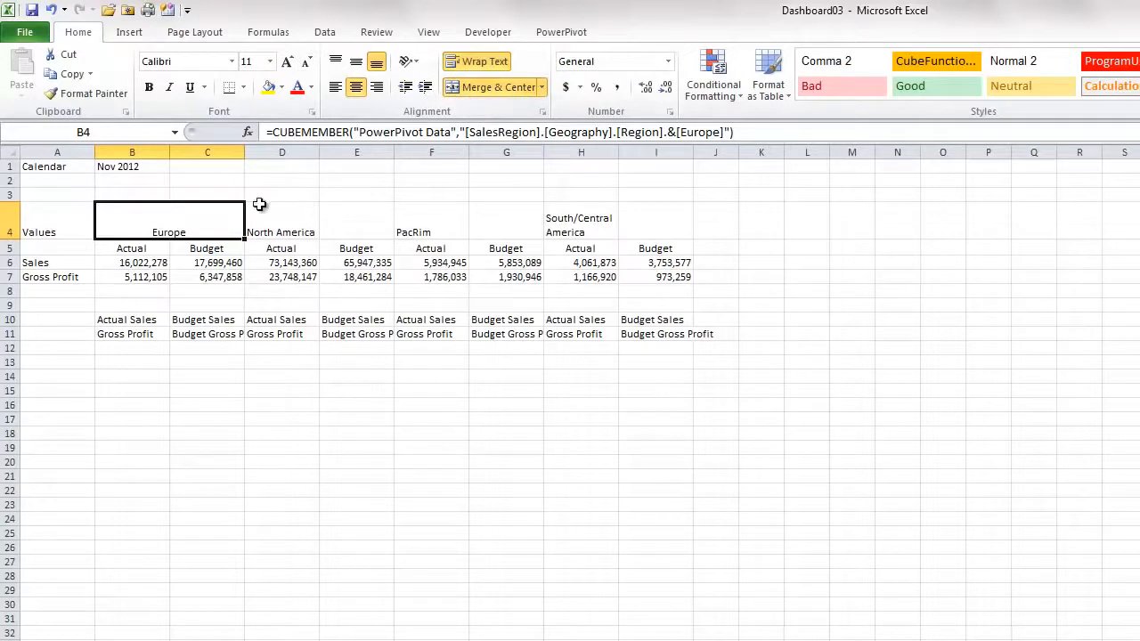
click(149, 86)
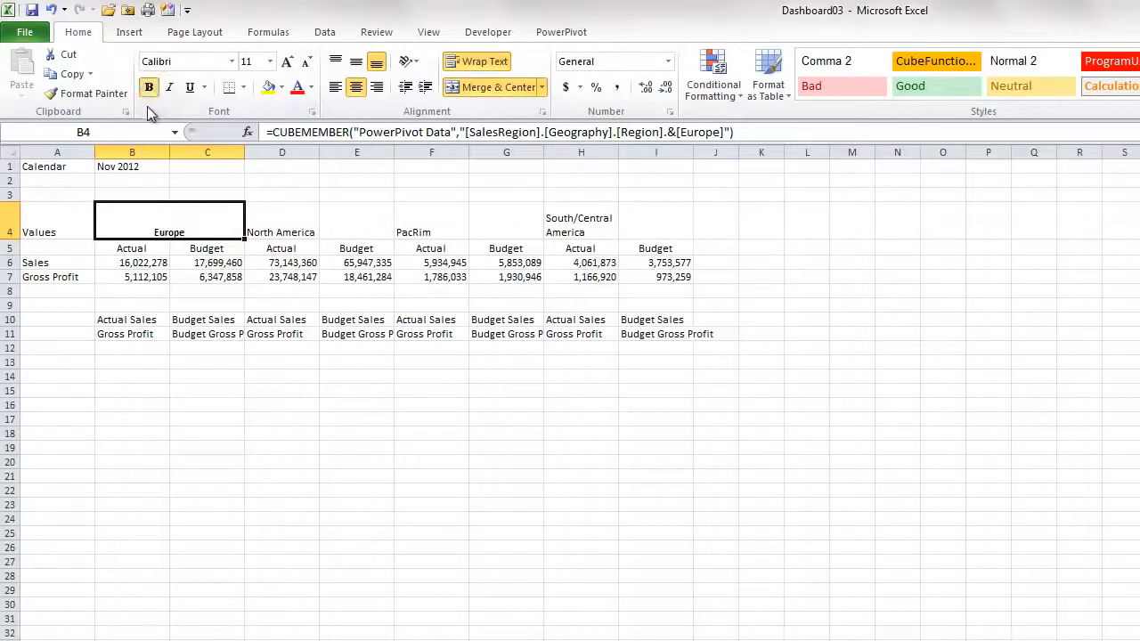
Apply the Europe header formatting to the North America, PacRim and South/Central America headers with Format Painter
double_click(90, 92)
click(278, 224)
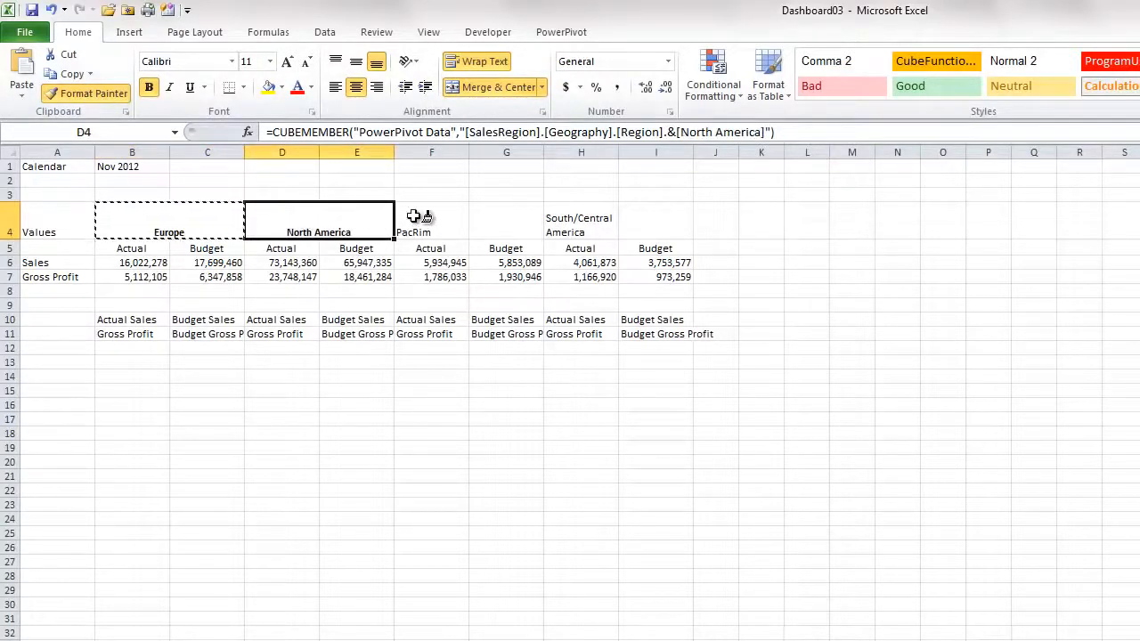
click(414, 216)
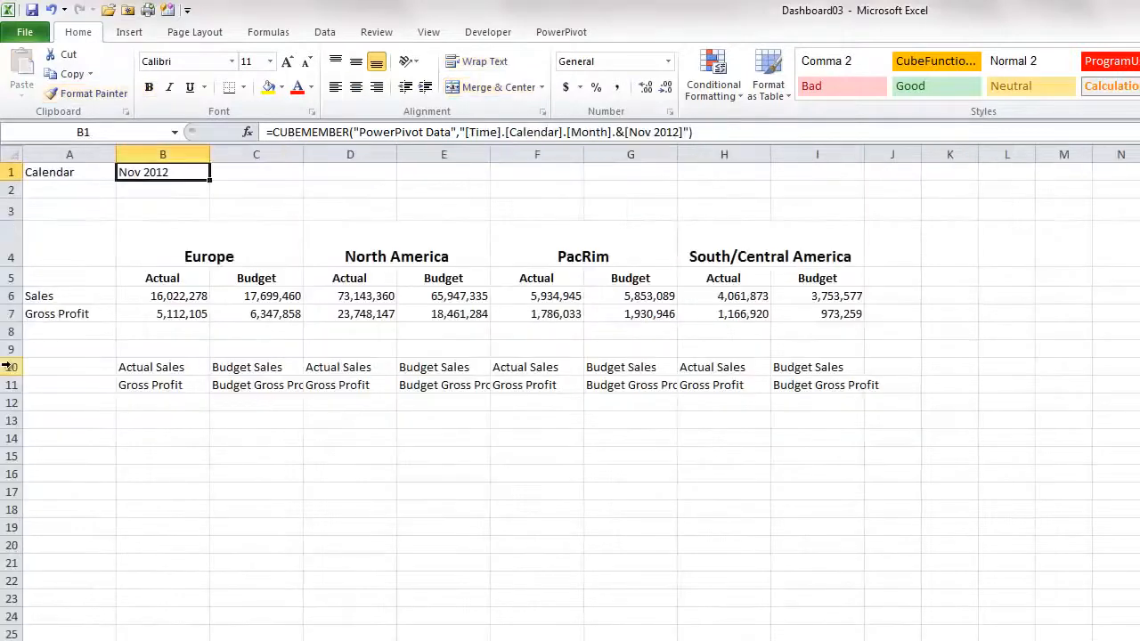
Hide rows 10 and 11 holding the measure member cells
drag(13, 370, 5, 385)
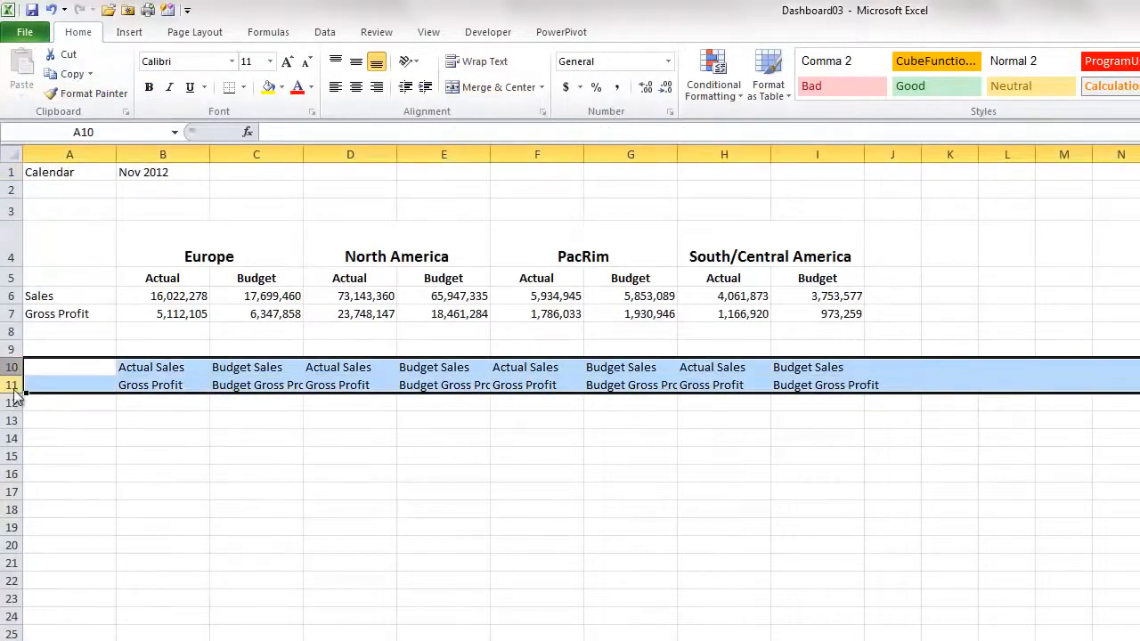
right_click(14, 390)
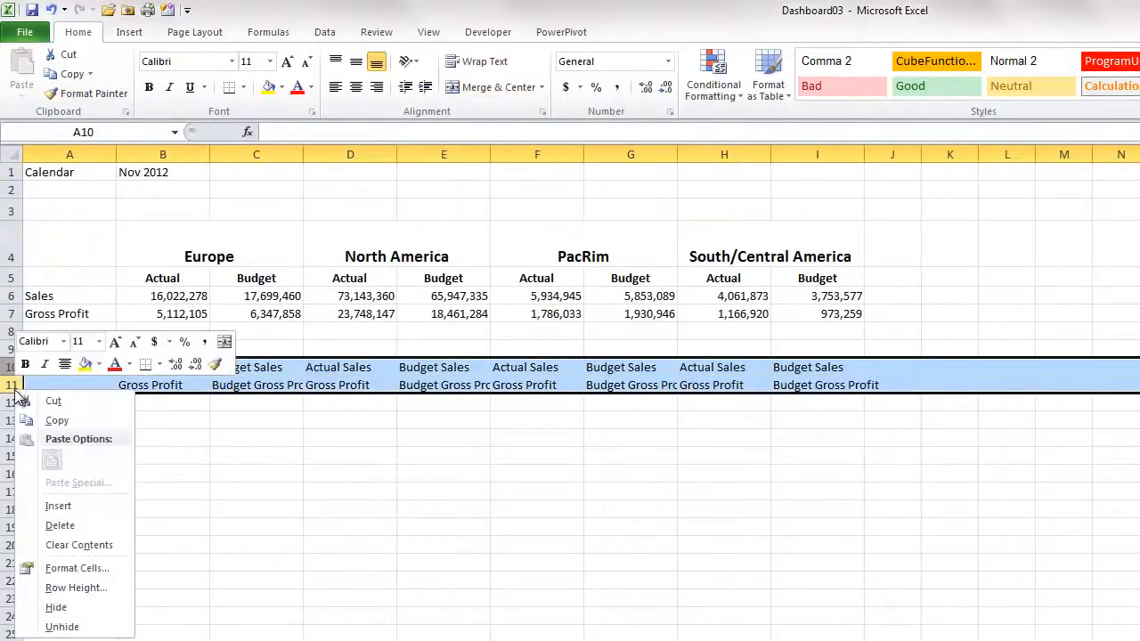
click(56, 606)
Change the month in B1's CUBEMEMBER formula from Nov to Dec 2012
click(156, 207)
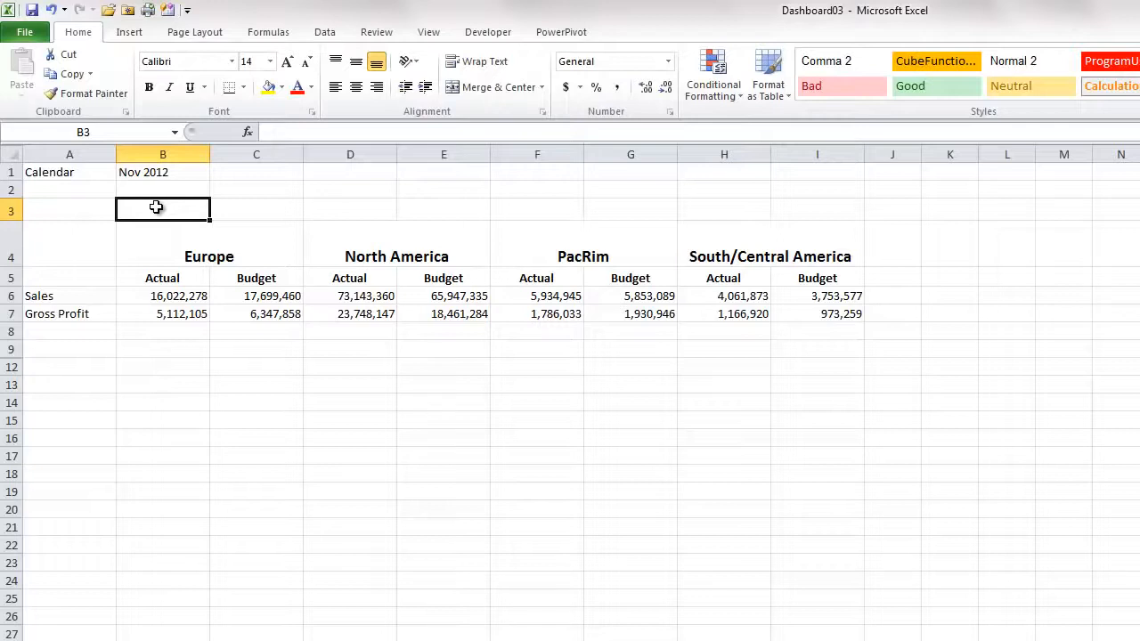
click(153, 172)
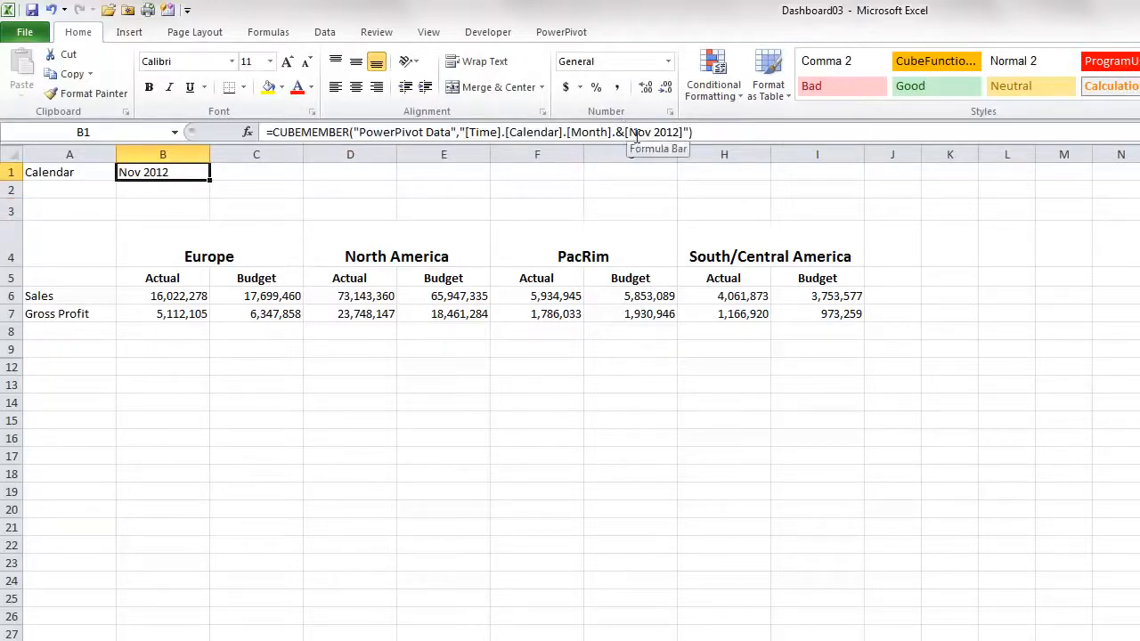
drag(629, 132, 648, 131)
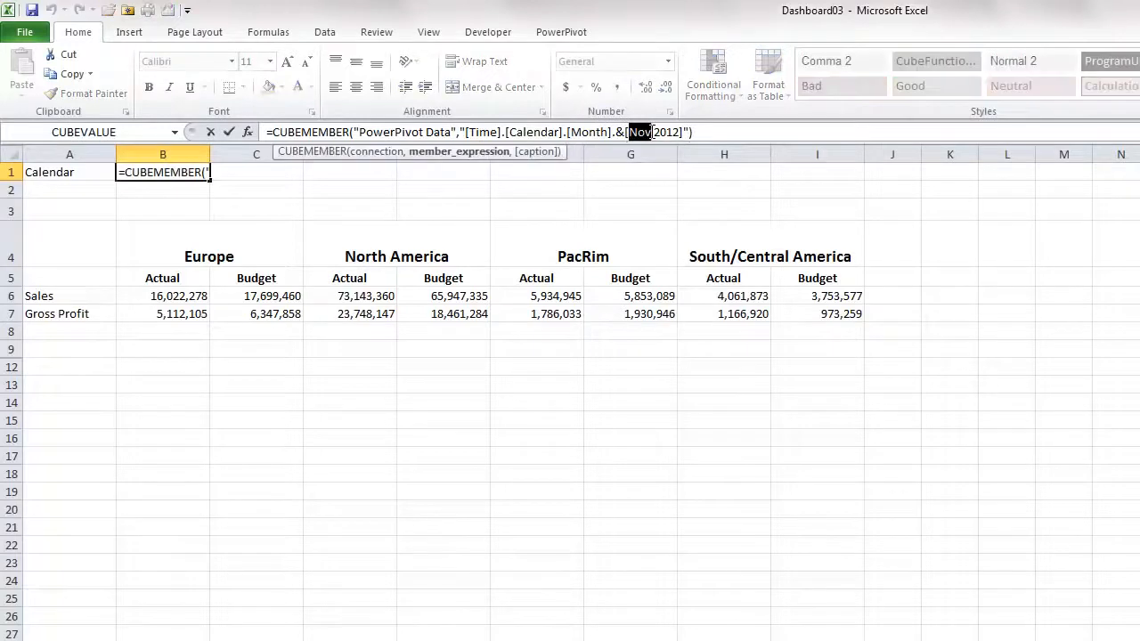
text(Dec)
key(Return)
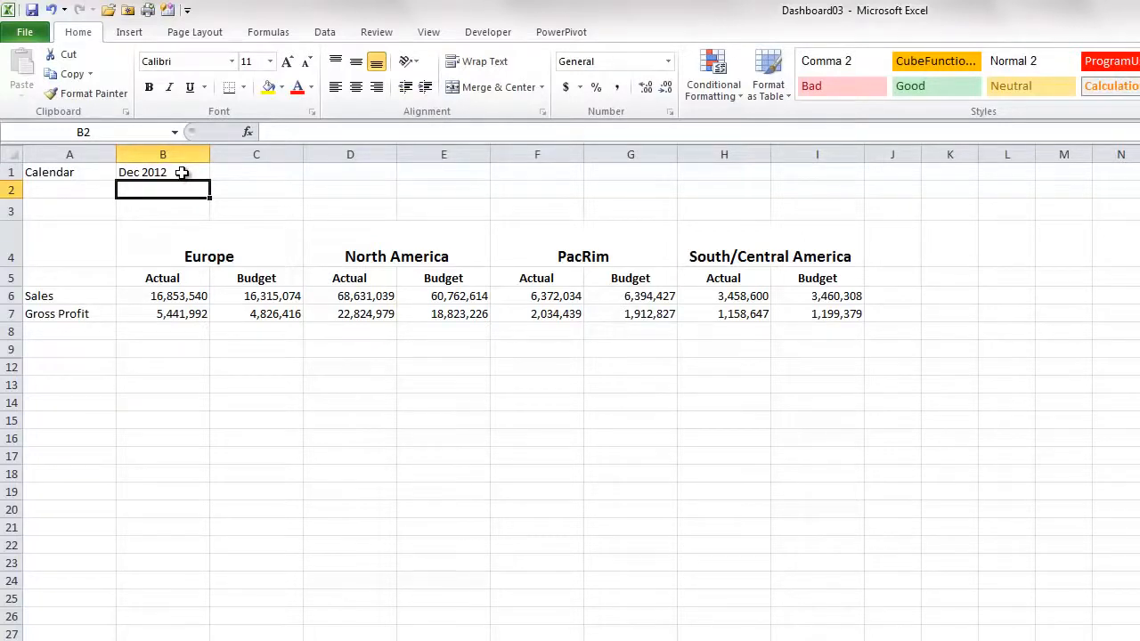
click(181, 173)
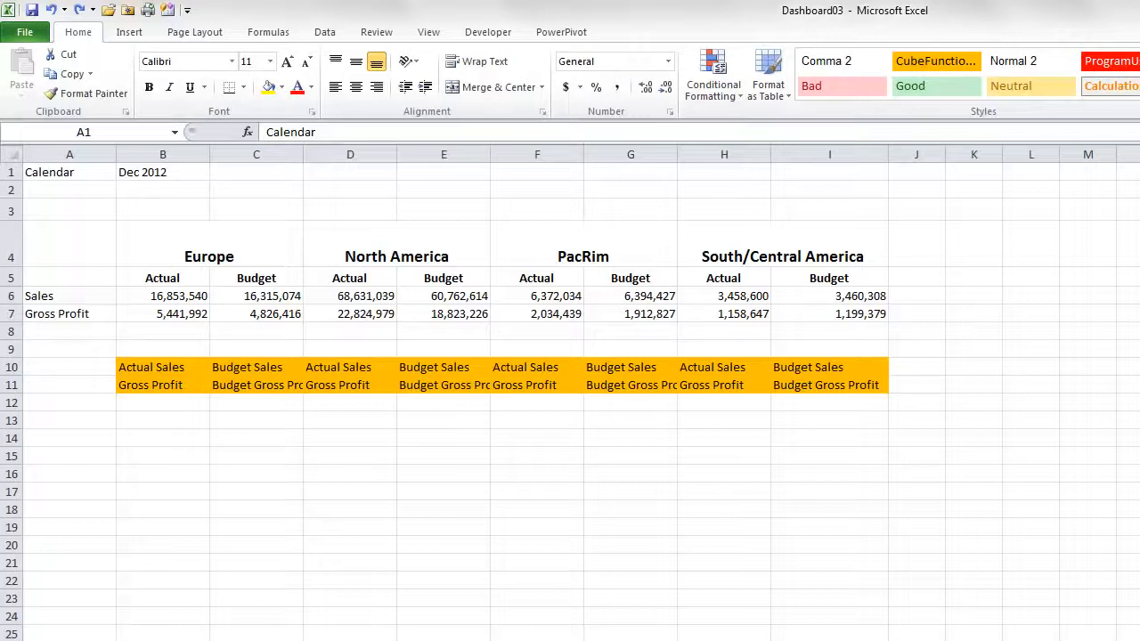
Copy the South/Central America block H4:I11 into column J
click(730, 241)
drag(730, 240, 743, 385)
key(ctrl+c)
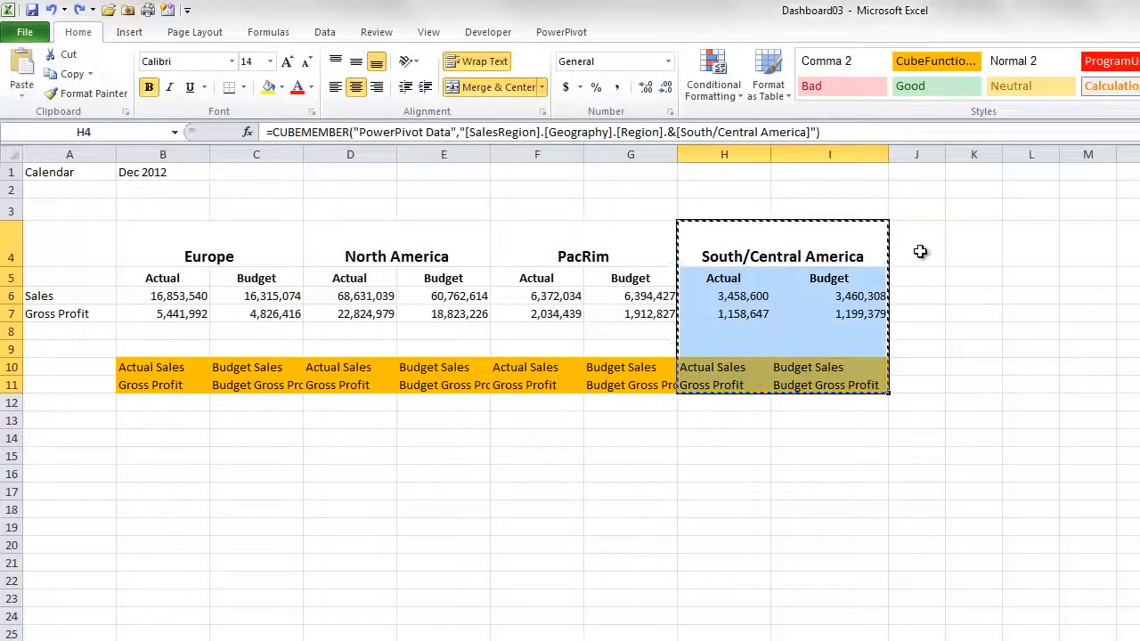
click(919, 248)
key(ctrl+v)
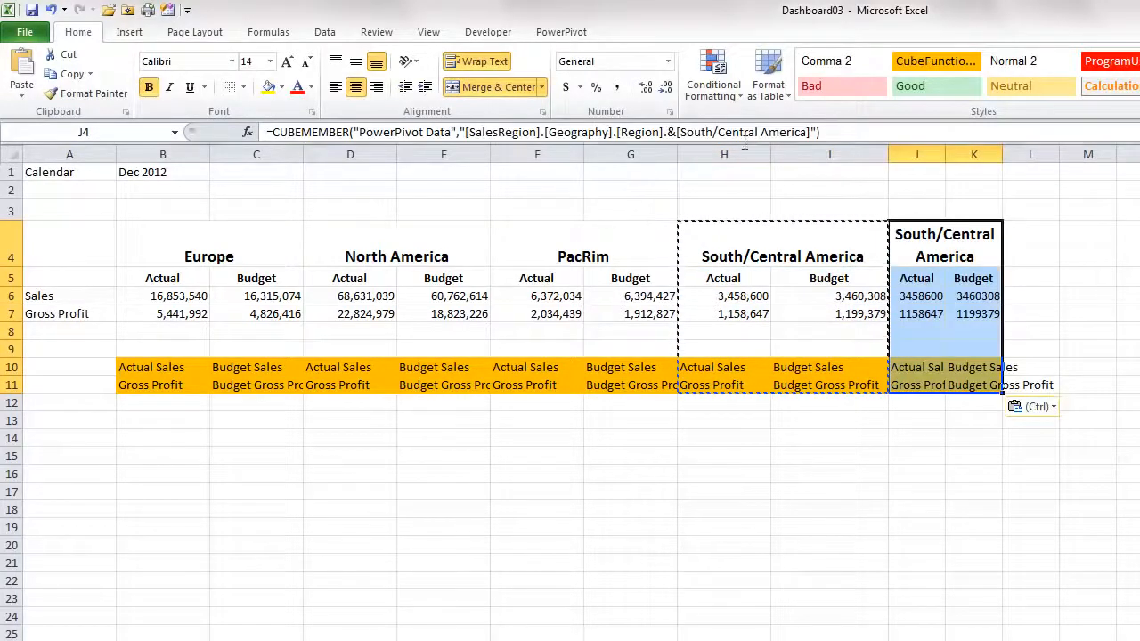
Change the copied region member in J4 to MEA and widen column J
drag(680, 132, 805, 134)
text(MEA)
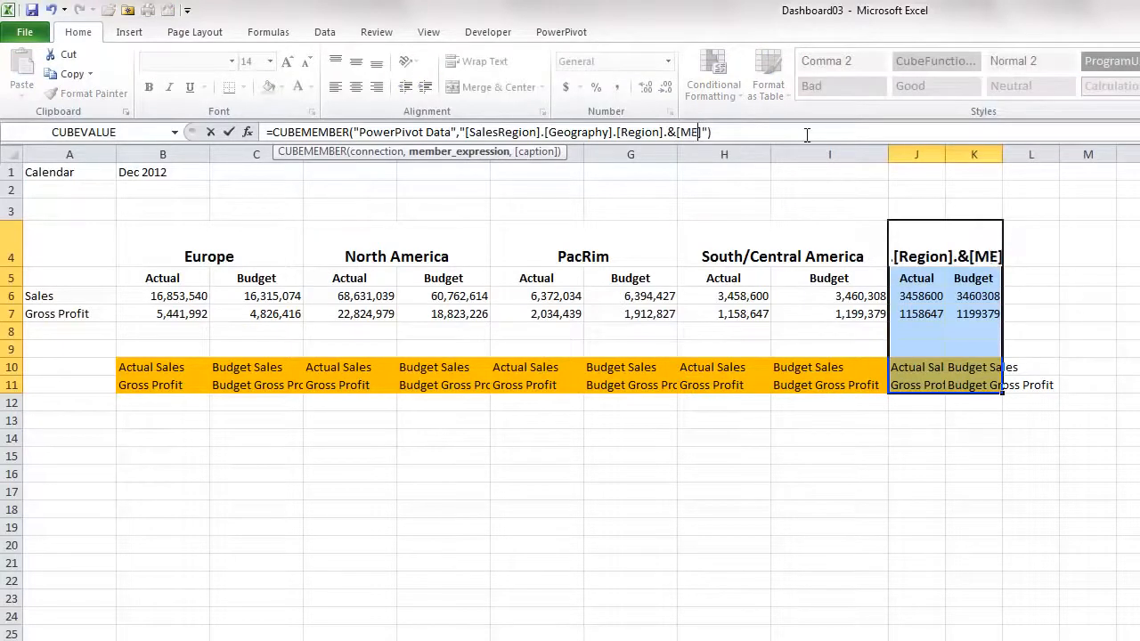
key(Return)
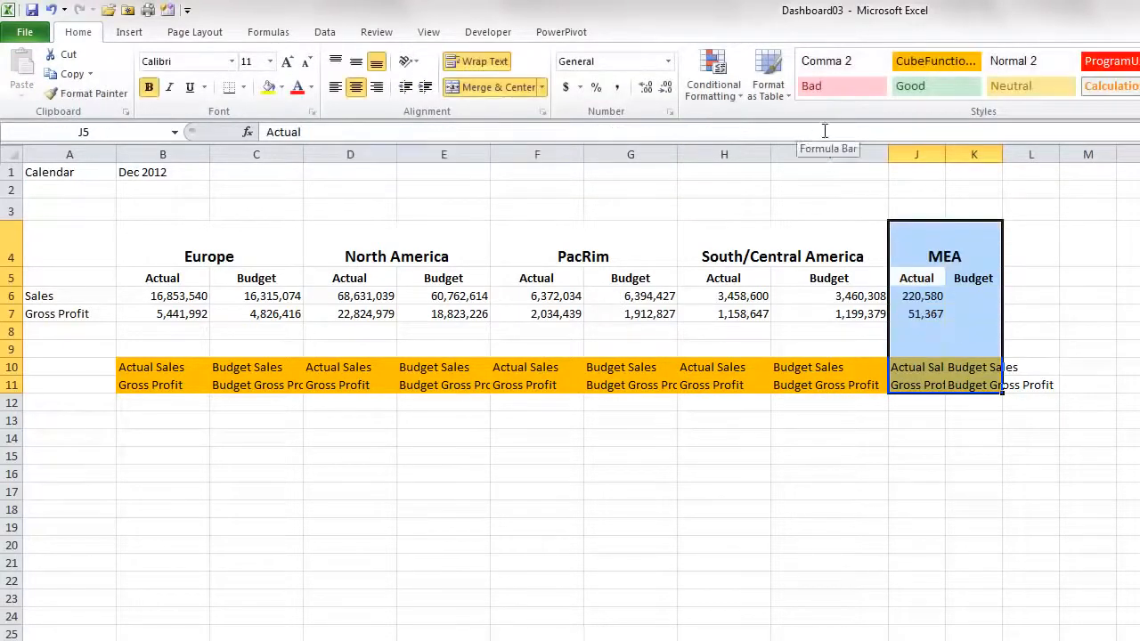
click(920, 151)
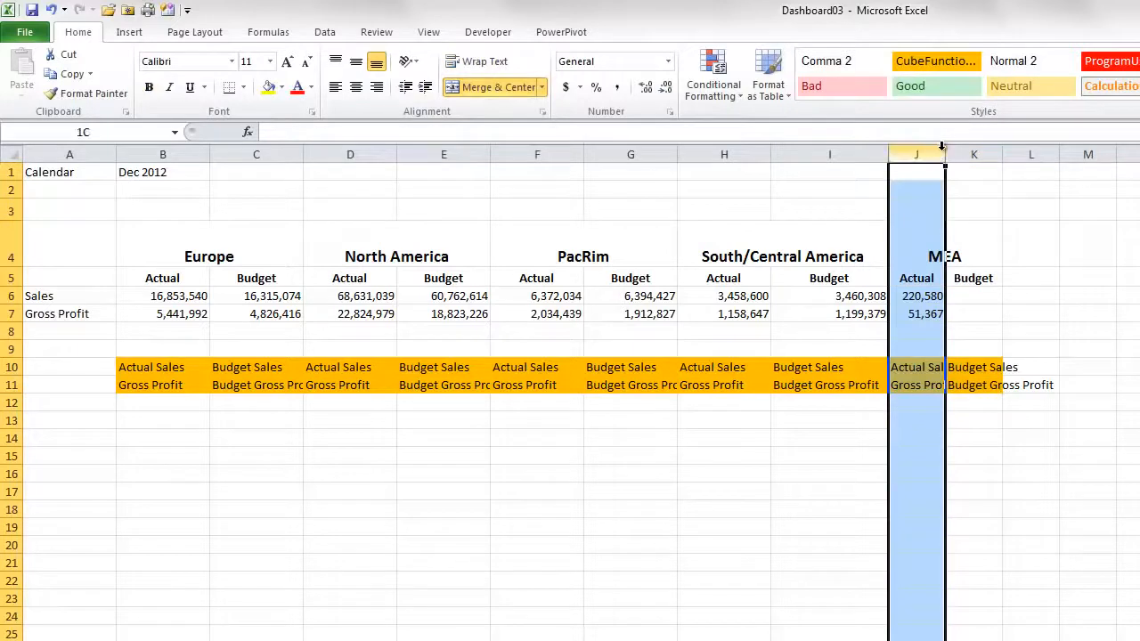
drag(939, 150, 1049, 154)
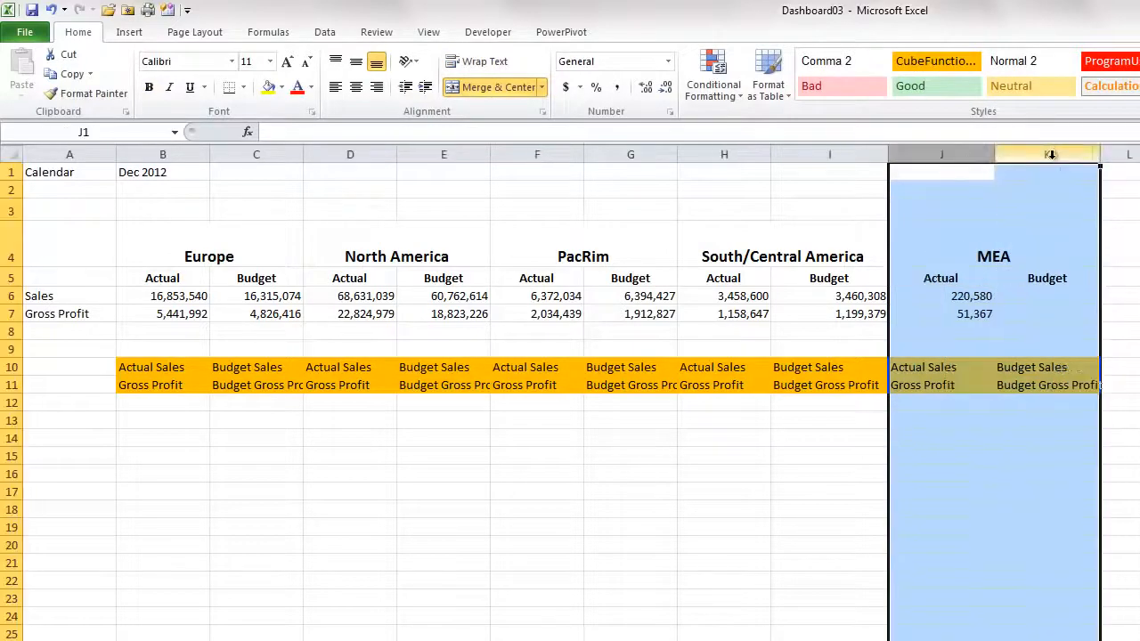